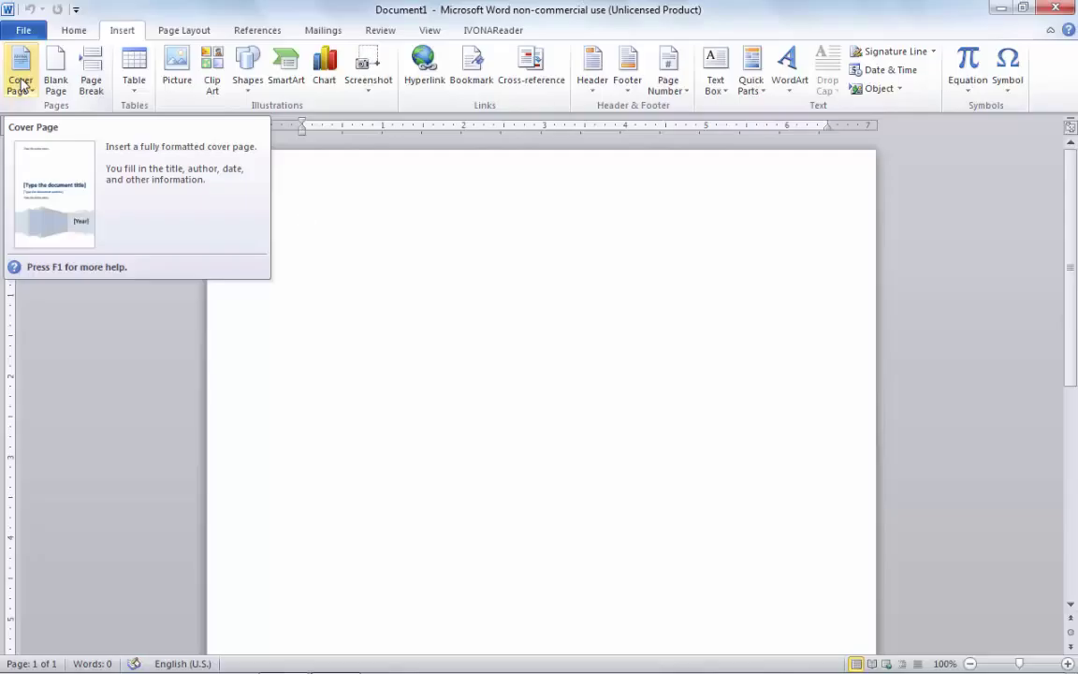
# Step: Browse the built-in Cover Page gallery designs such as Grid, Motion and Newsprint
pyautogui.click(23, 86)
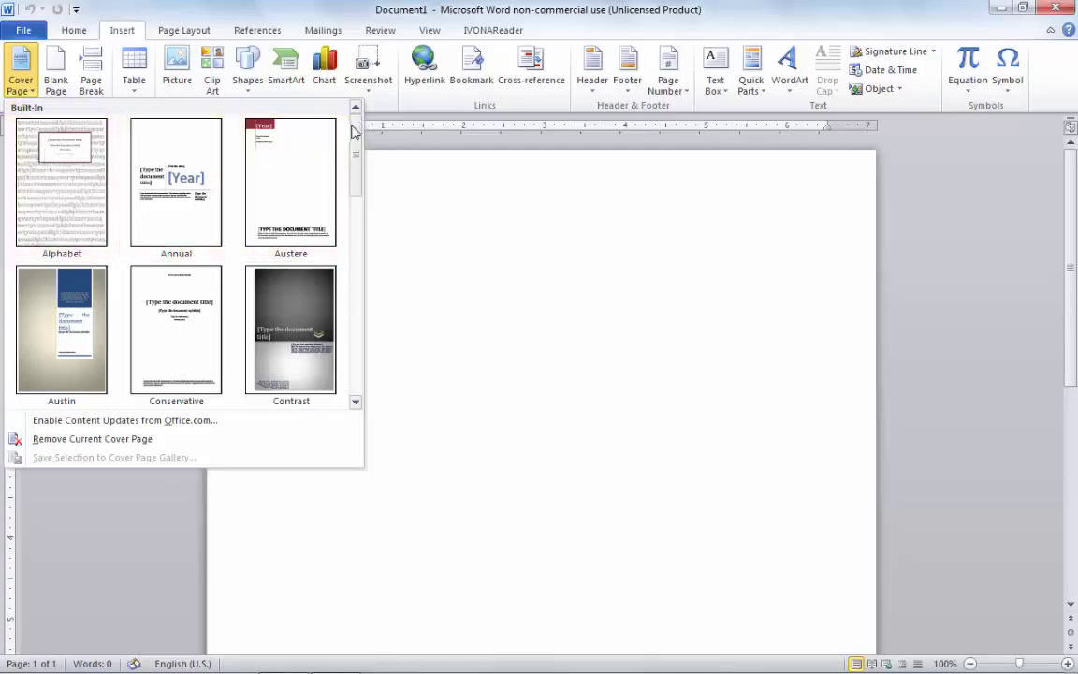
pyautogui.moveTo(354, 131)
pyautogui.mouseDown()
pyautogui.moveTo(367, 264)
pyautogui.moveTo(356, 137)
pyautogui.mouseUp()
pyautogui.moveTo(355, 138)
pyautogui.mouseDown()
pyautogui.moveTo(353, 298)
pyautogui.moveTo(363, 317)
pyautogui.mouseUp()
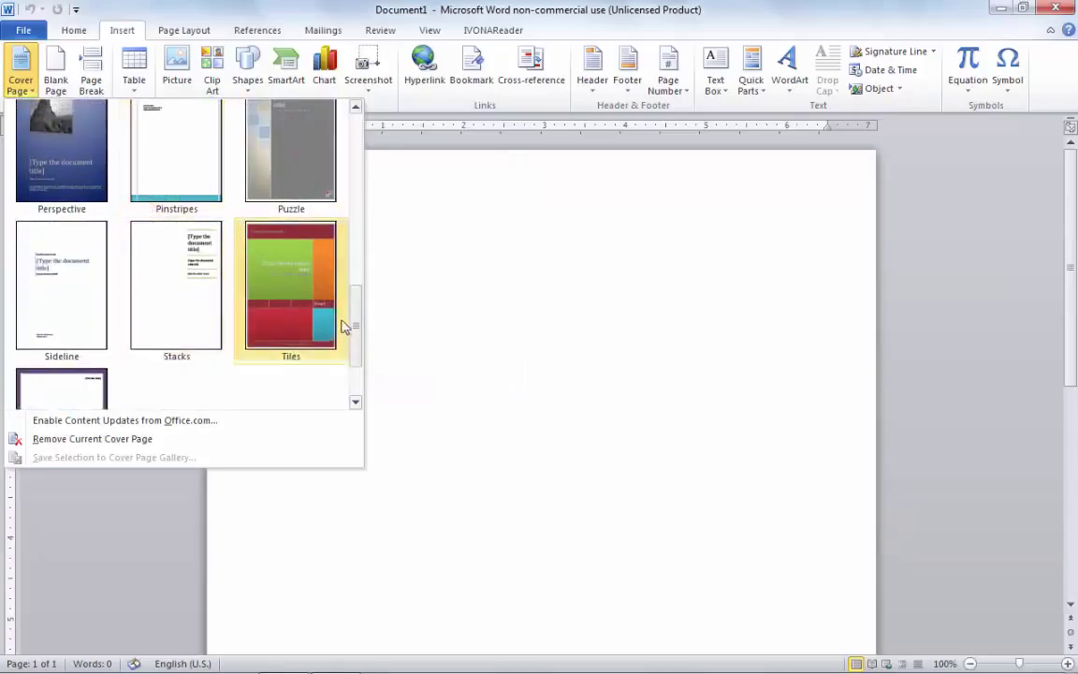
pyautogui.moveTo(359, 327); pyautogui.dragTo(362, 277)
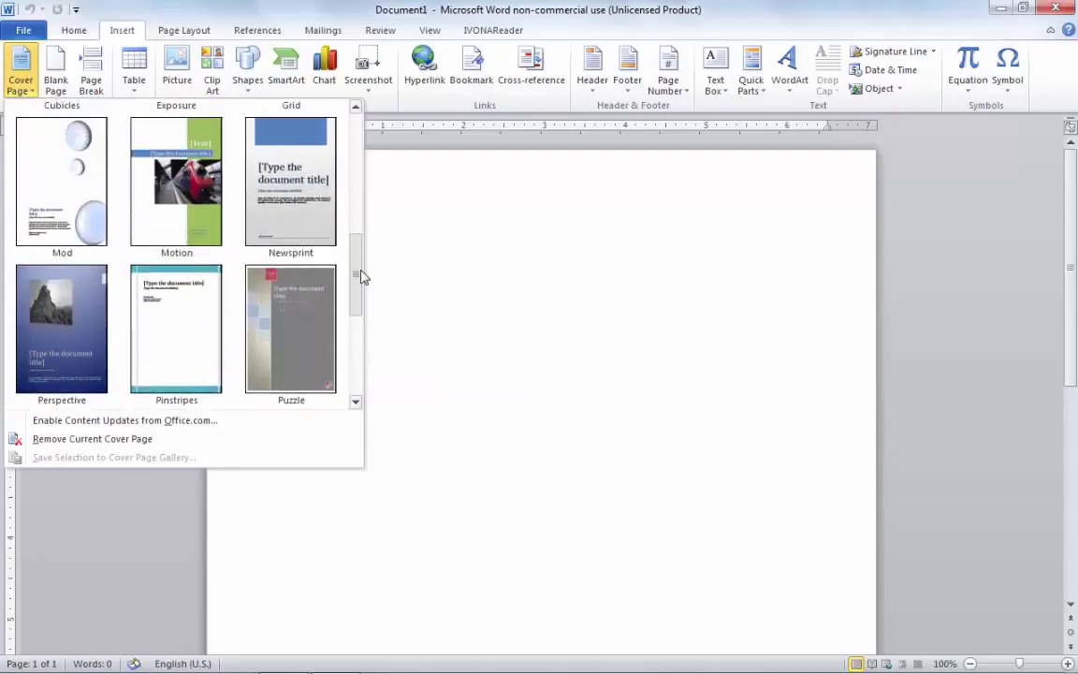
pyautogui.moveTo(362, 277)
pyautogui.mouseDown()
pyautogui.moveTo(362, 262)
pyautogui.moveTo(356, 372)
pyautogui.moveTo(343, 166)
pyautogui.moveTo(358, 236)
pyautogui.mouseUp()
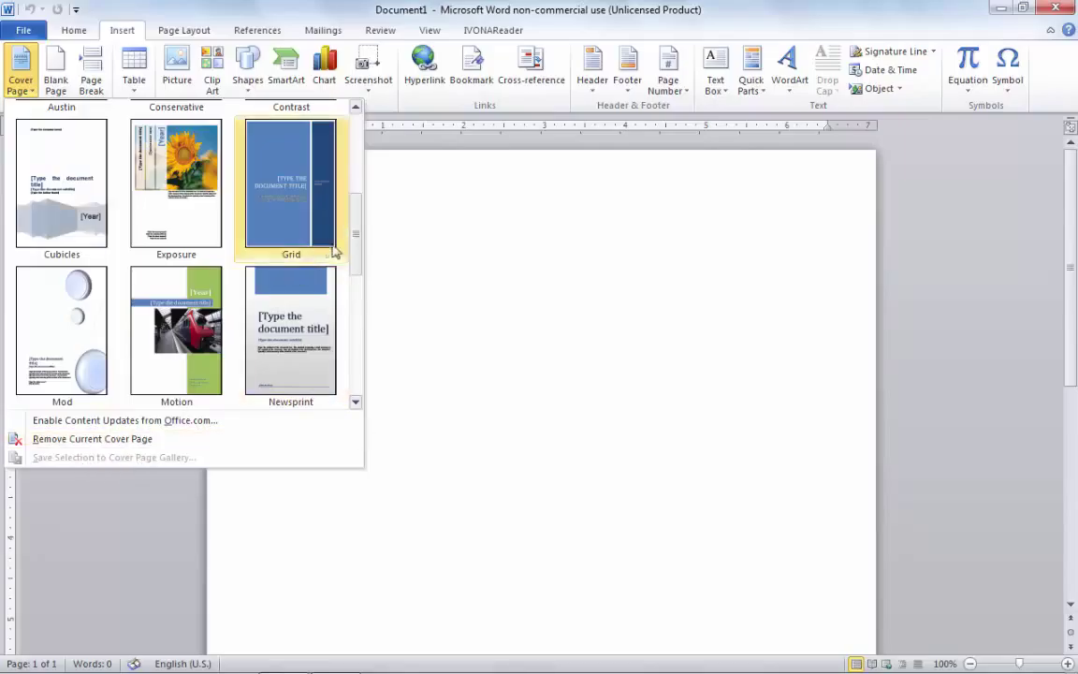
pyautogui.moveTo(355, 234)
pyautogui.mouseDown()
pyautogui.moveTo(364, 197)
pyautogui.moveTo(361, 260)
pyautogui.mouseUp()
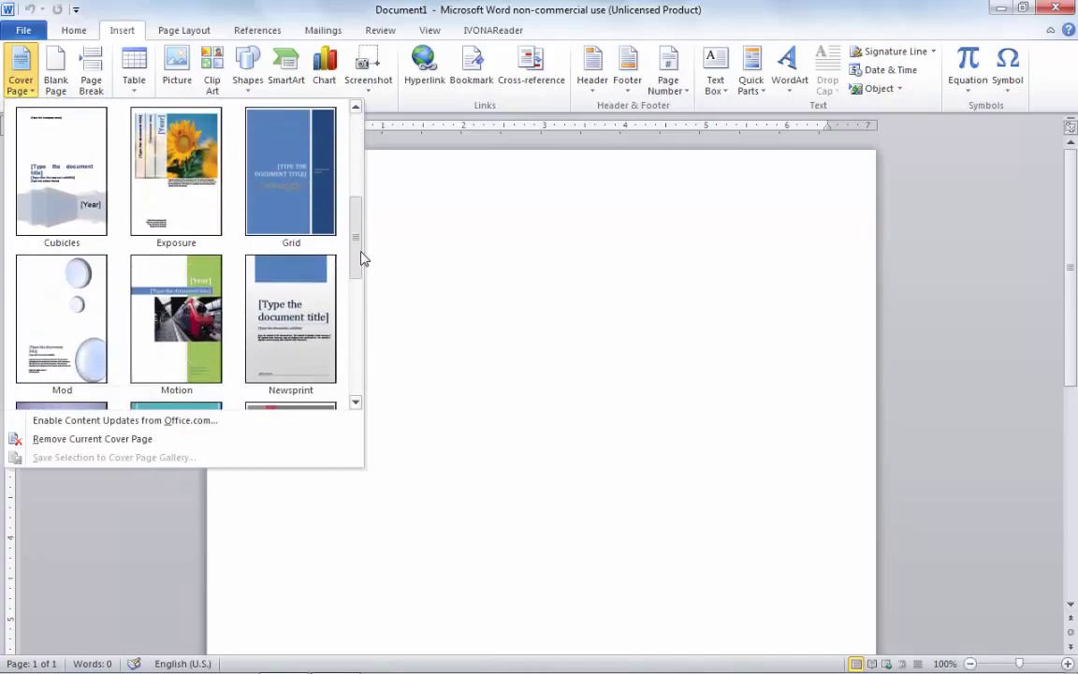
# Step: Insert the Exposure sunflower cover page and select its title placeholder
pyautogui.click(185, 197)
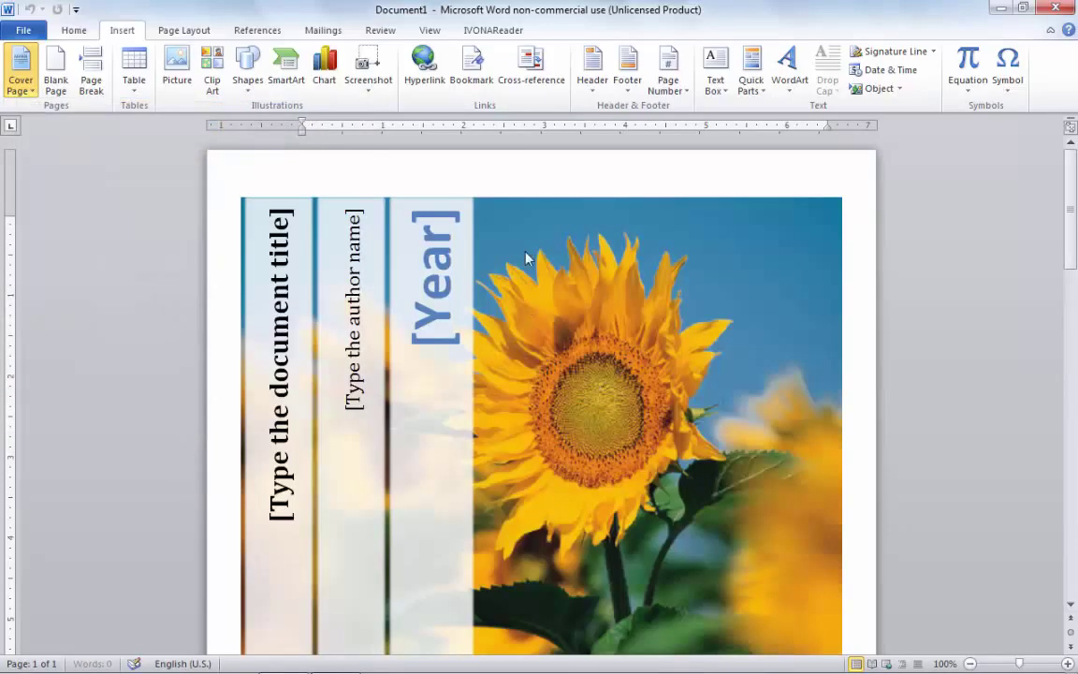
pyautogui.moveTo(1071, 187)
pyautogui.mouseDown()
pyautogui.moveTo(1076, 305)
pyautogui.moveTo(1046, 246)
pyautogui.mouseUp()
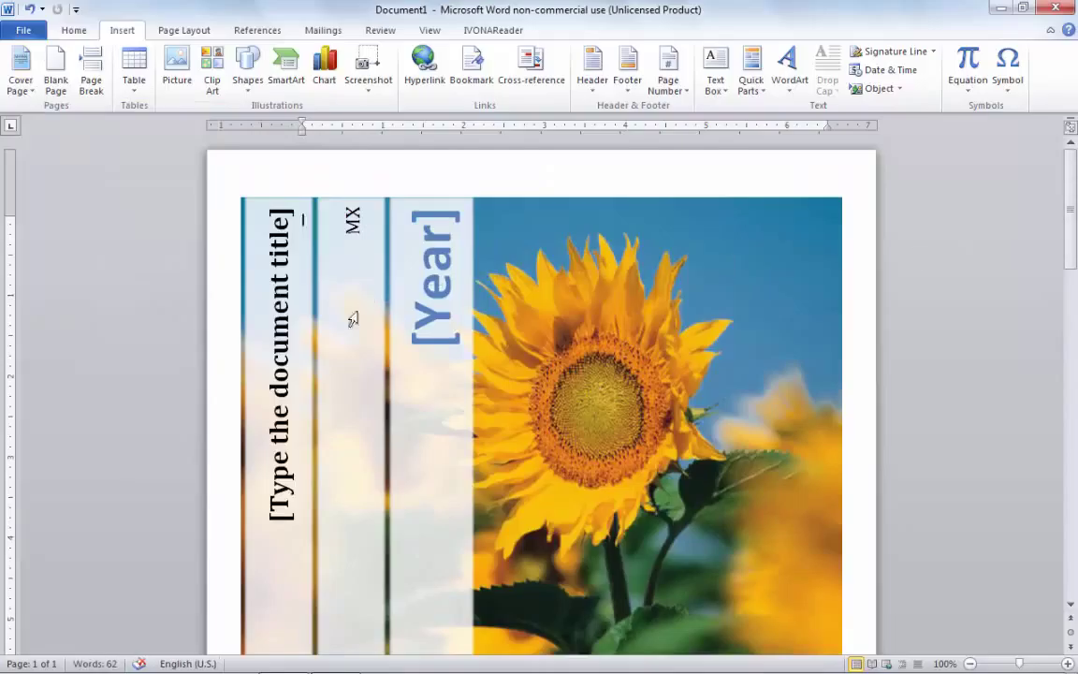
pyautogui.click(270, 280)
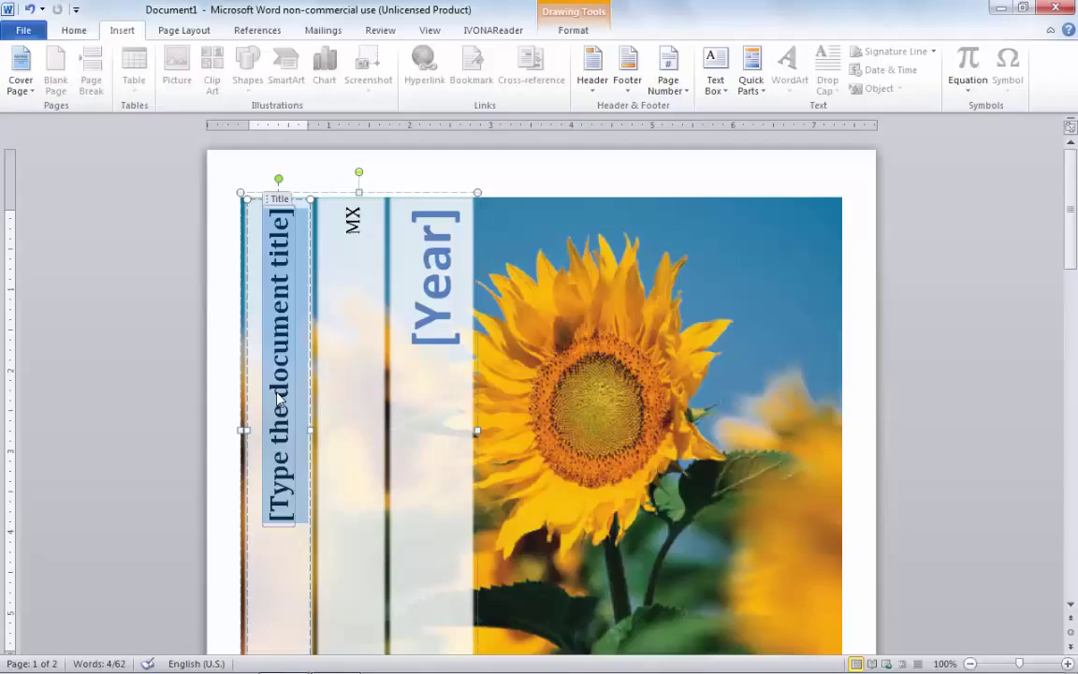
# Step: Type INFO TECHO as the cover title and enlarge it to 30 pt
pyautogui.write('INFO')
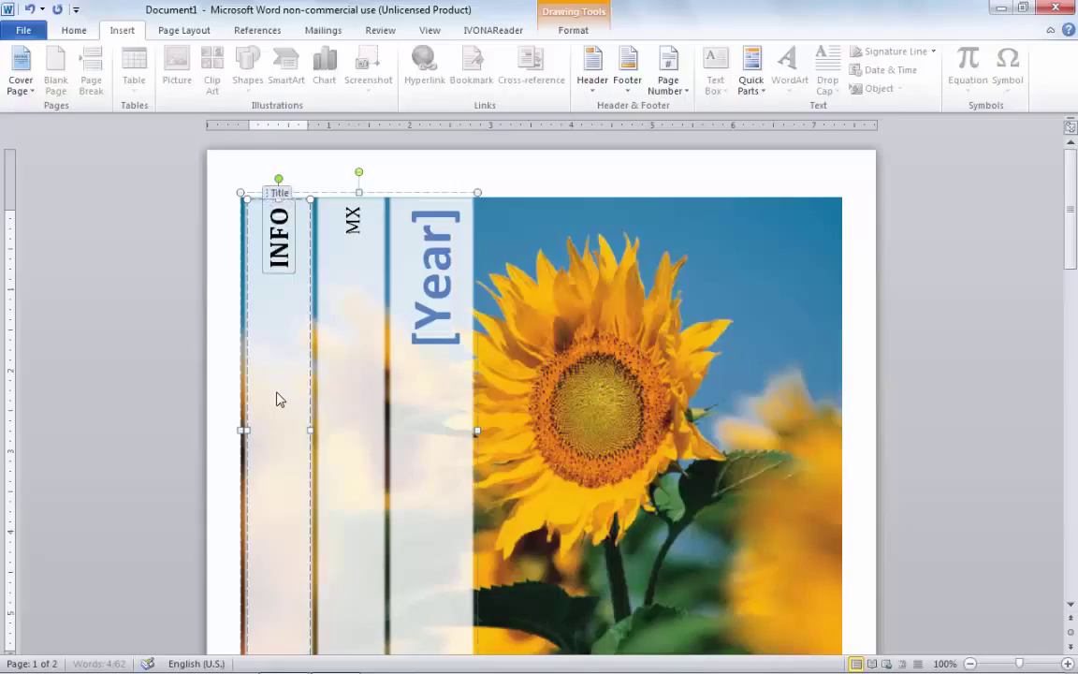
pyautogui.write(' TECHO')
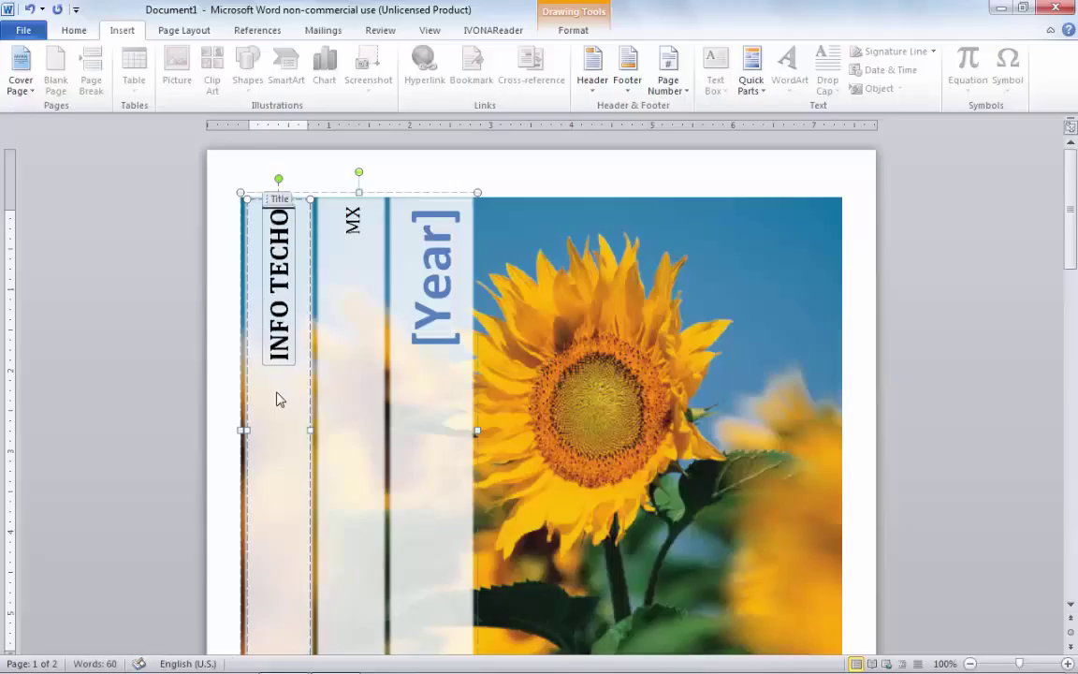
pyautogui.hotkey('shift', 'Home')
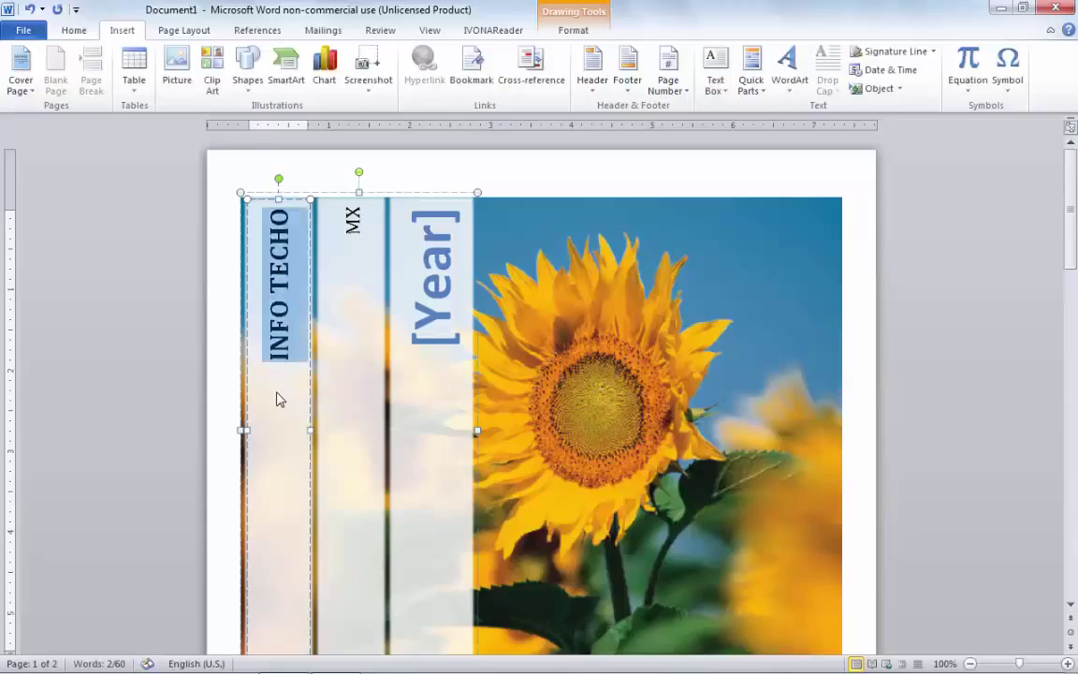
pyautogui.hotkey('ctrl', 'shift', '.')
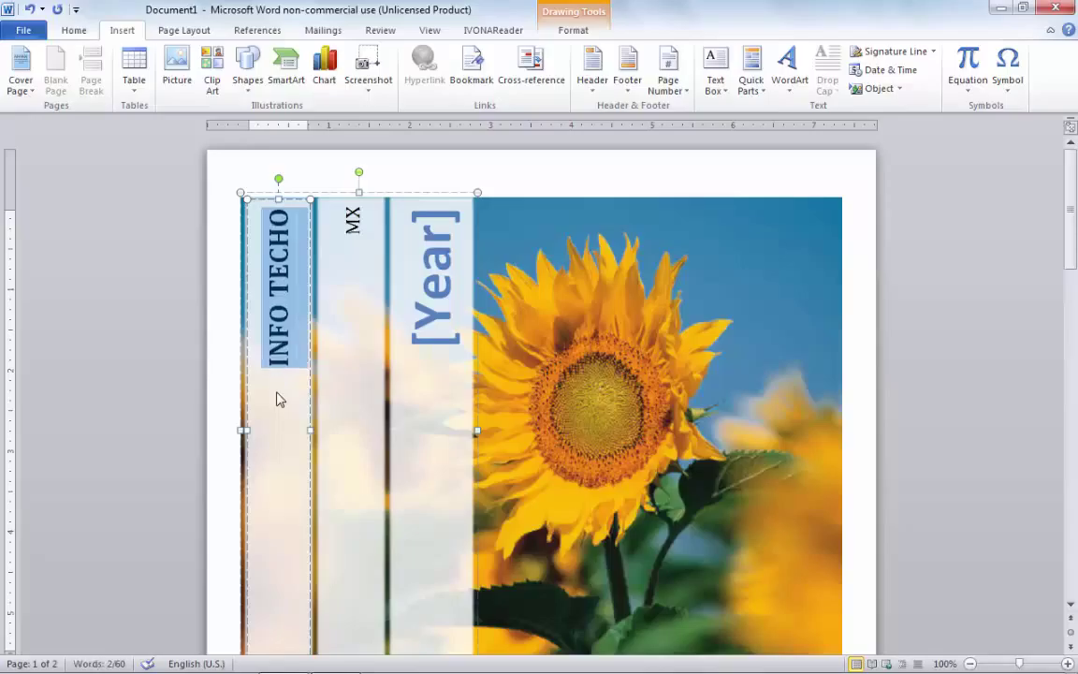
pyautogui.hotkey('ctrl', 'shift', '.')
pyautogui.hotkey('ctrl', 'shift', '.')
pyautogui.hotkey('ctrl', 'shift', '.')
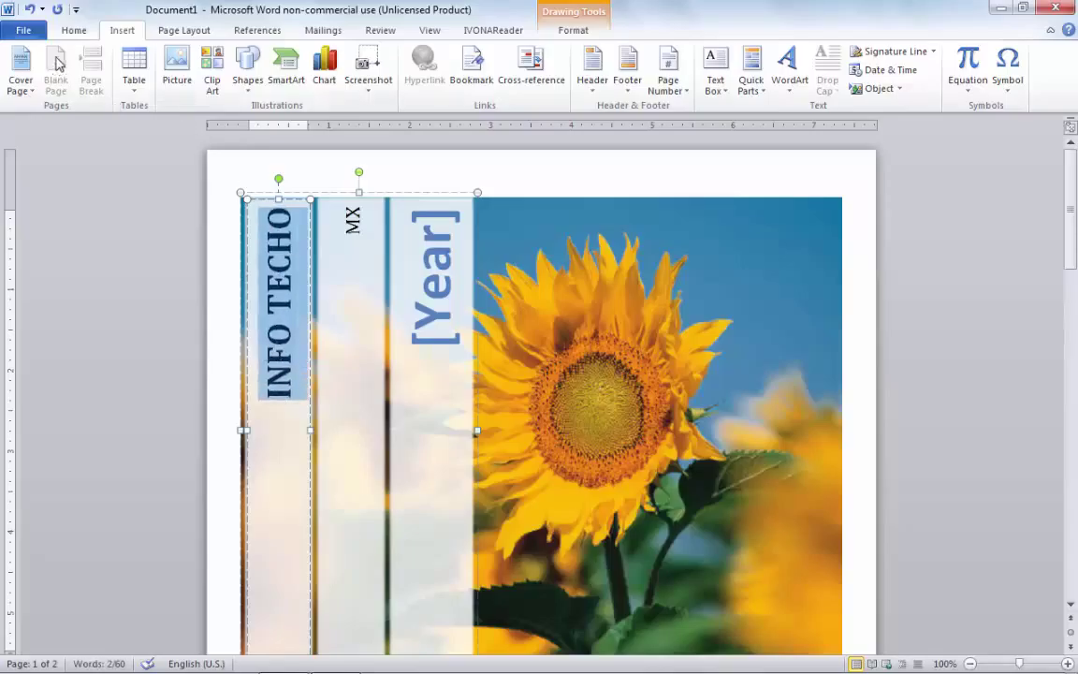
# Step: Confirm the title's font size on the Home tab, then go to the author field
pyautogui.click(72, 31)
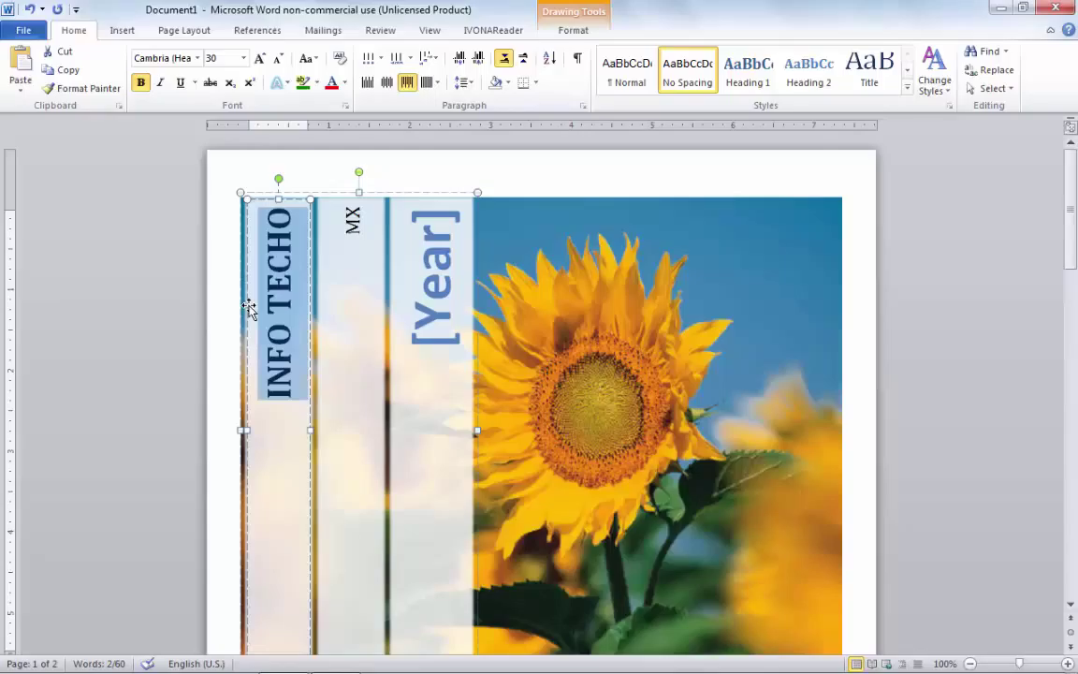
pyautogui.click(119, 31)
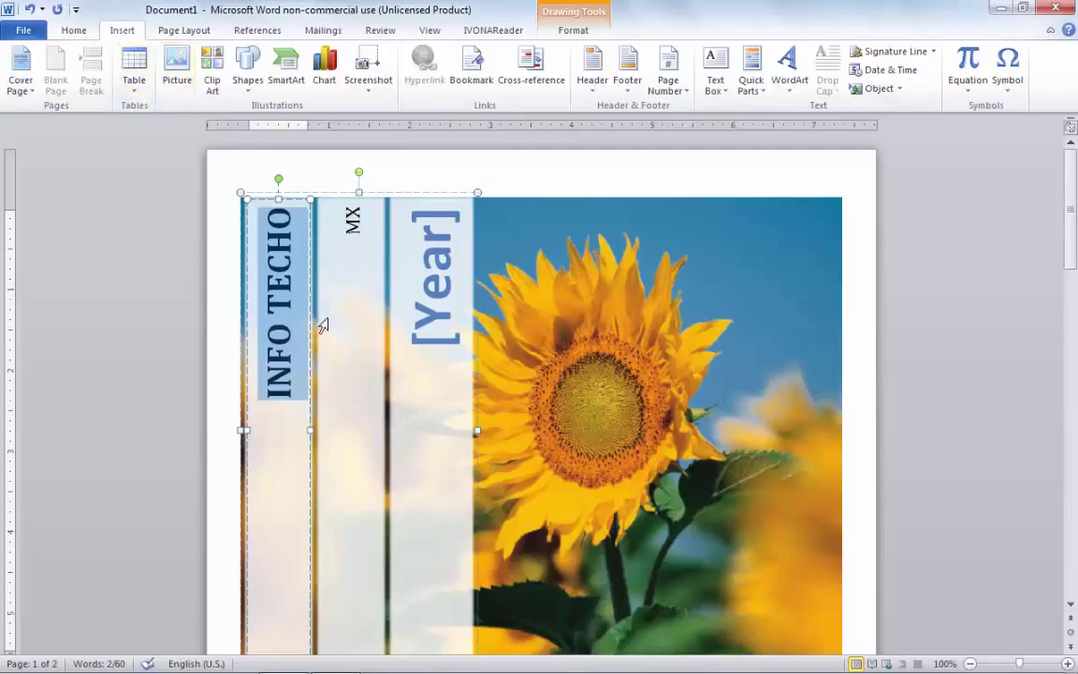
pyautogui.click(343, 226)
# Step: Replace the cover's author initials with the author's full name
pyautogui.doubleClick(350, 223)
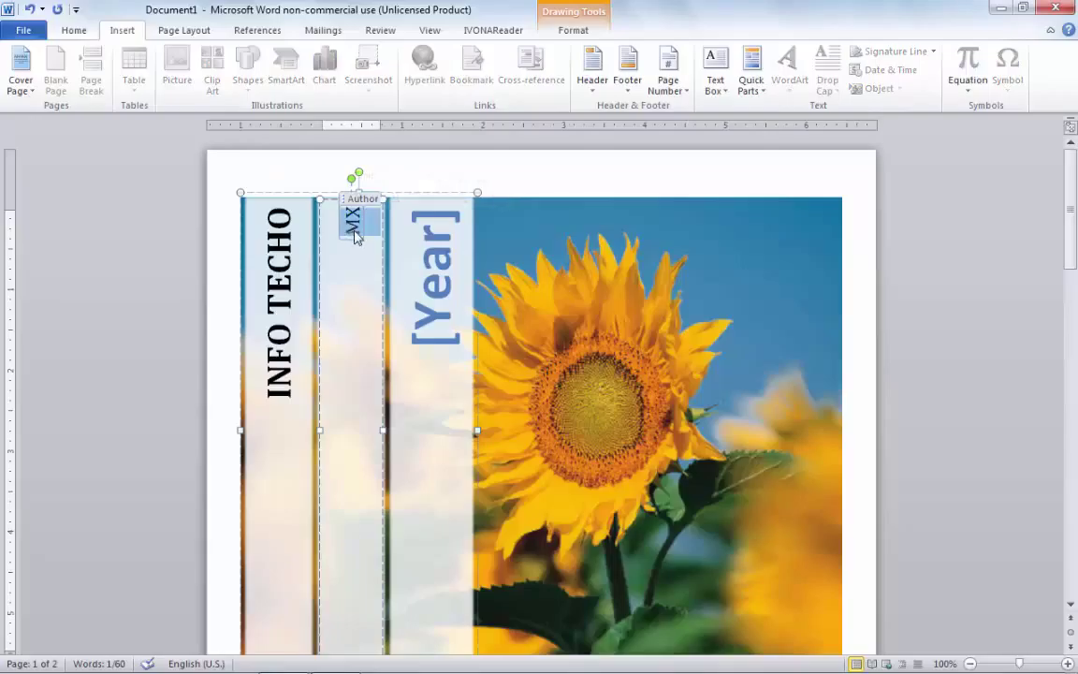
pyautogui.press('Delete')
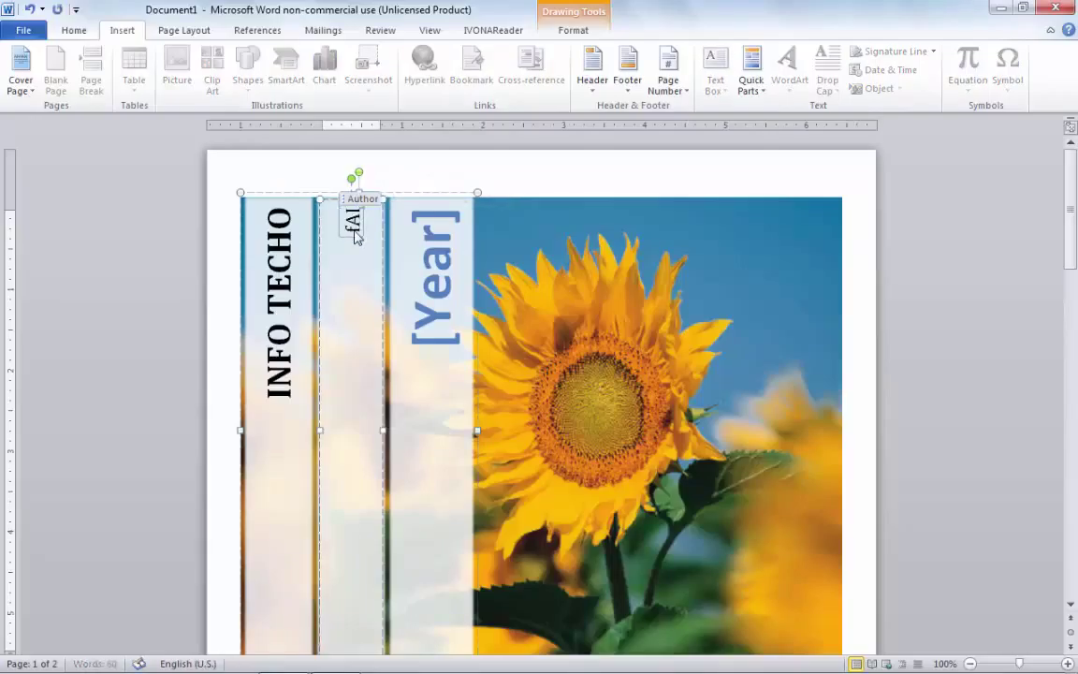
pyautogui.write('Feiz Ali')
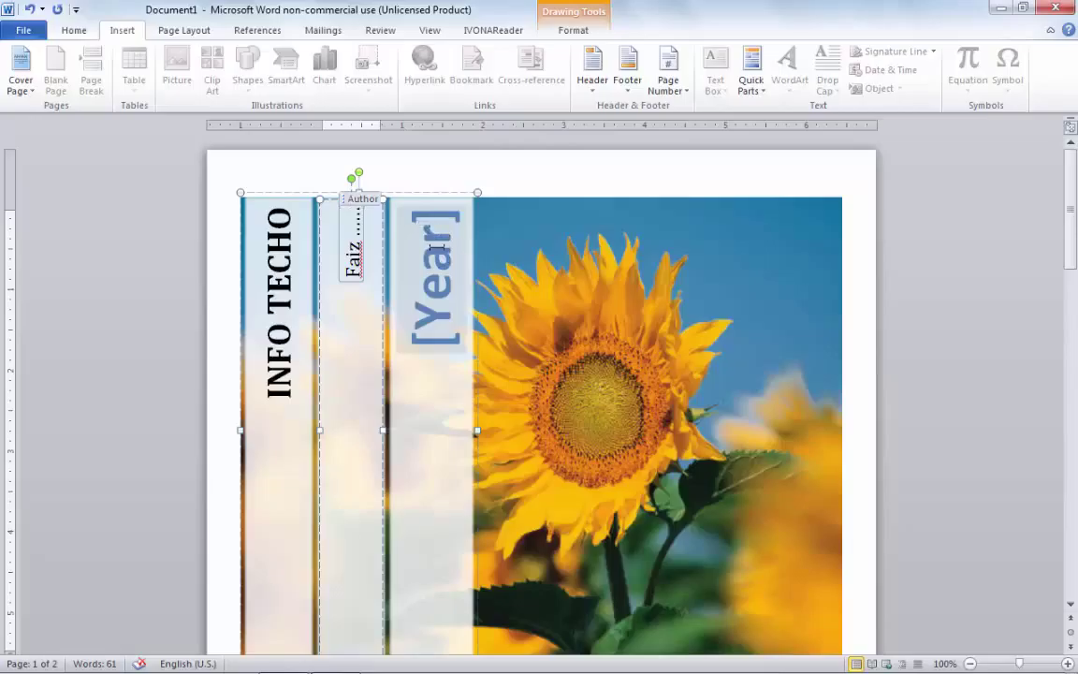
pyautogui.click(437, 245)
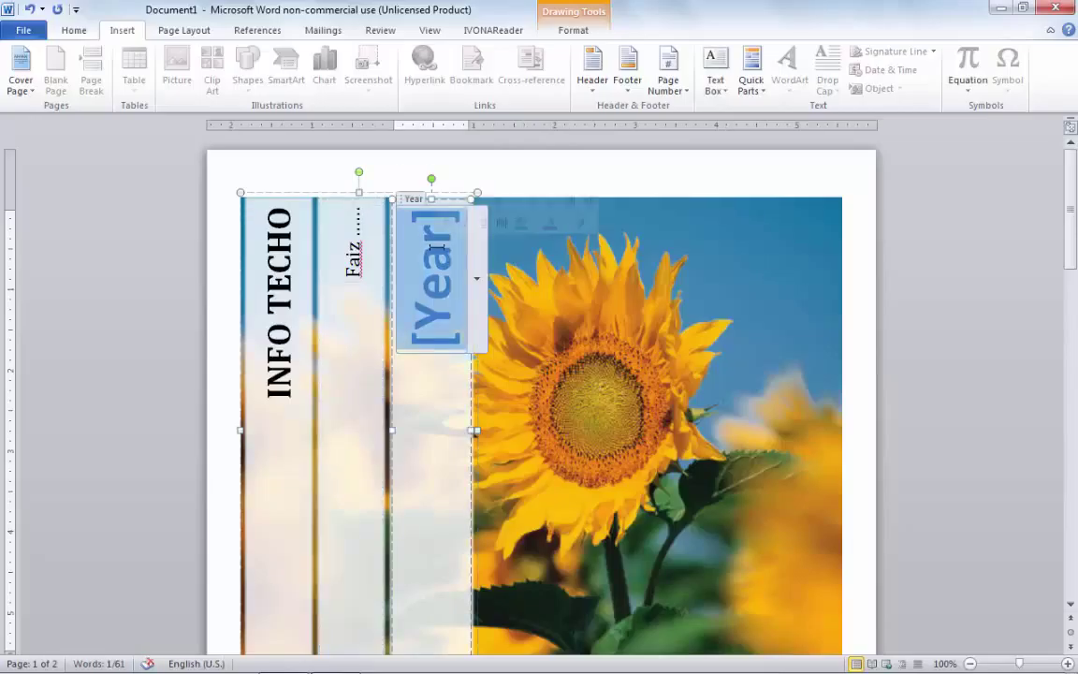
# Step: Fill the year field with 'A Complete Book', replacing the mistyped text
pyautogui.write('14')
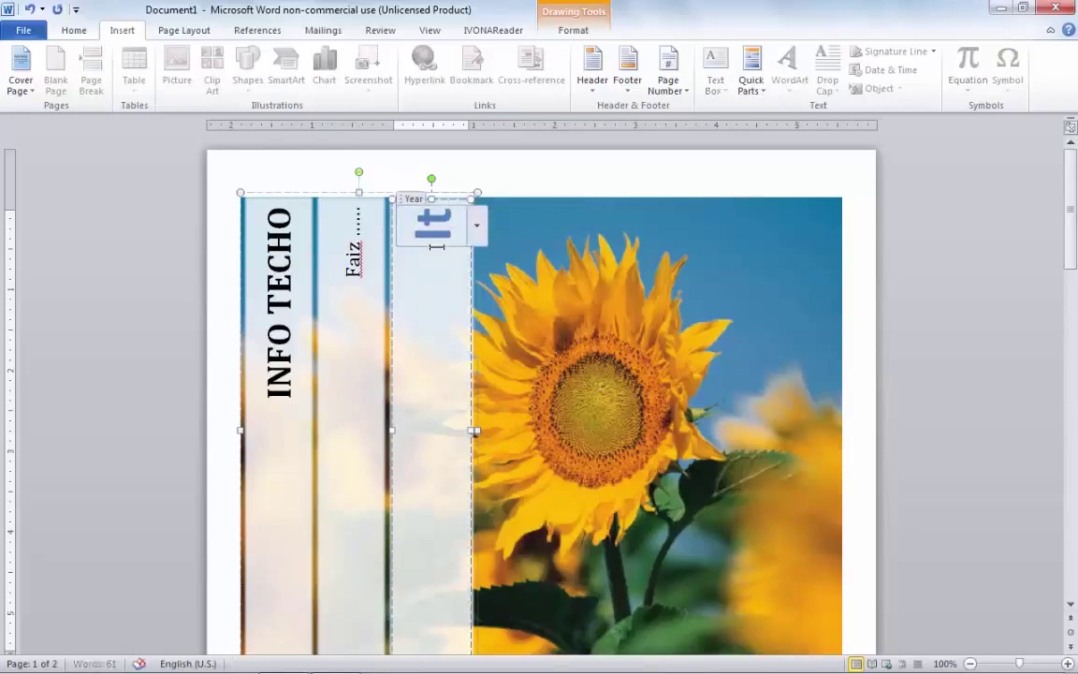
pyautogui.write("'s all")
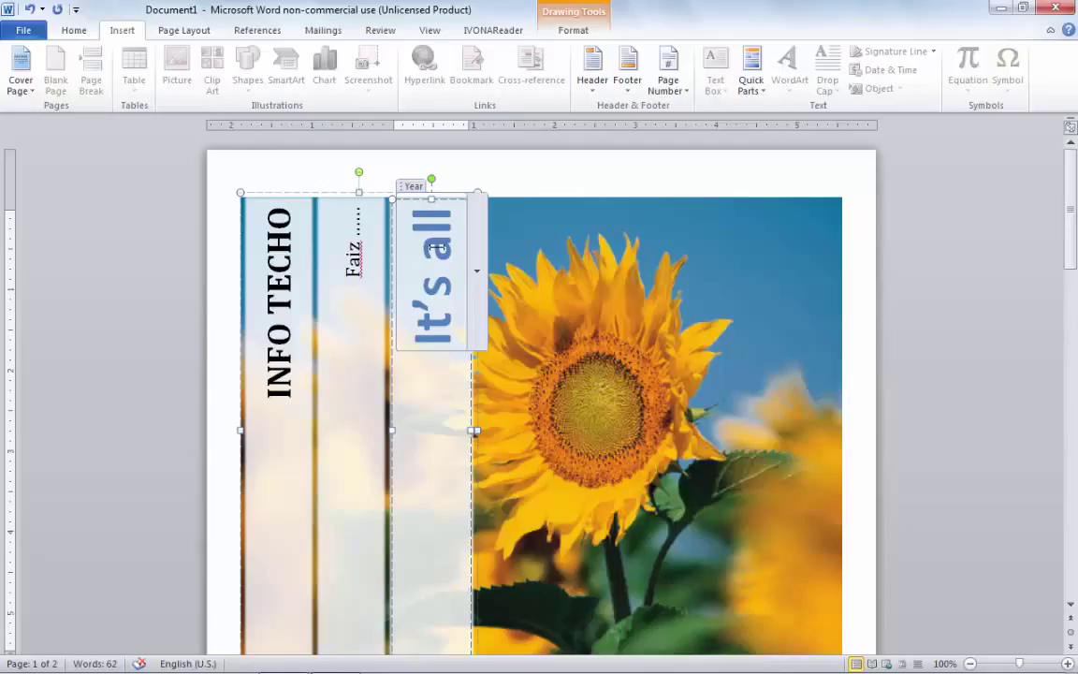
pyautogui.press('Delete')
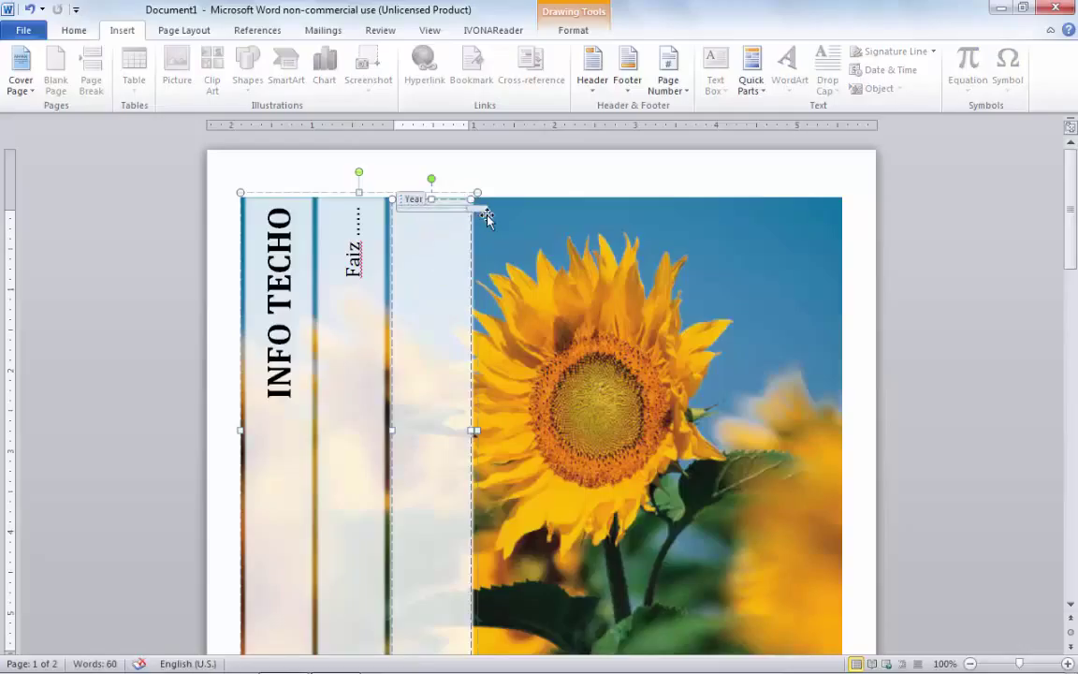
pyautogui.hotkey('ctrl', 'v')
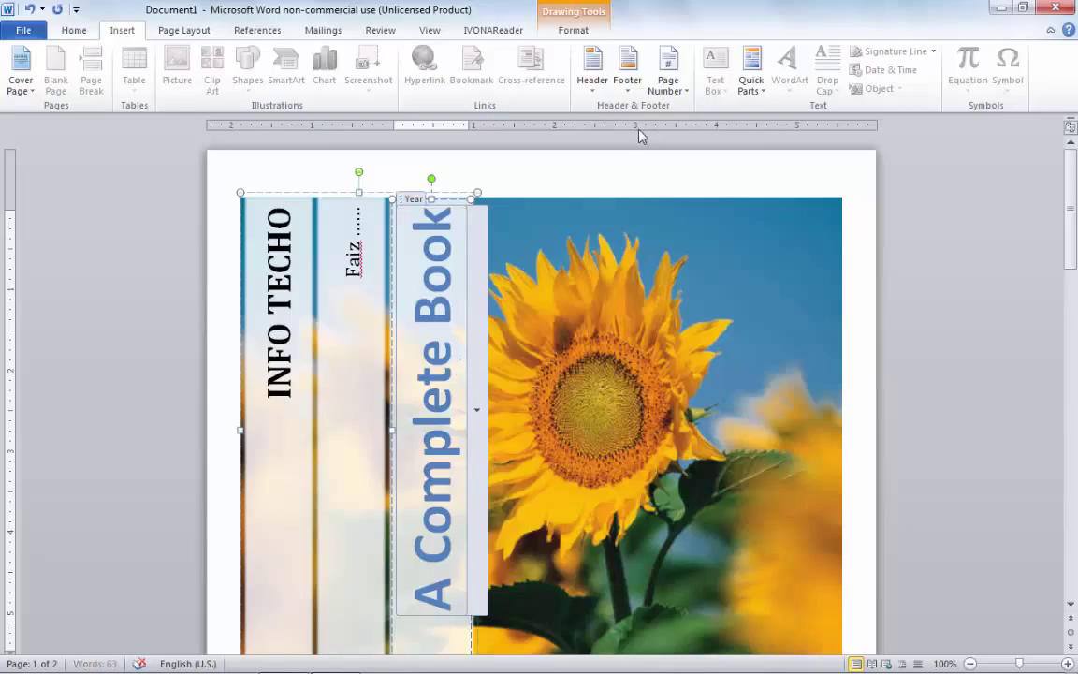
pyautogui.click(914, 261)
pyautogui.scroll(-2, 915, 261)
pyautogui.moveTo(1071, 239); pyautogui.dragTo(1075, 206)
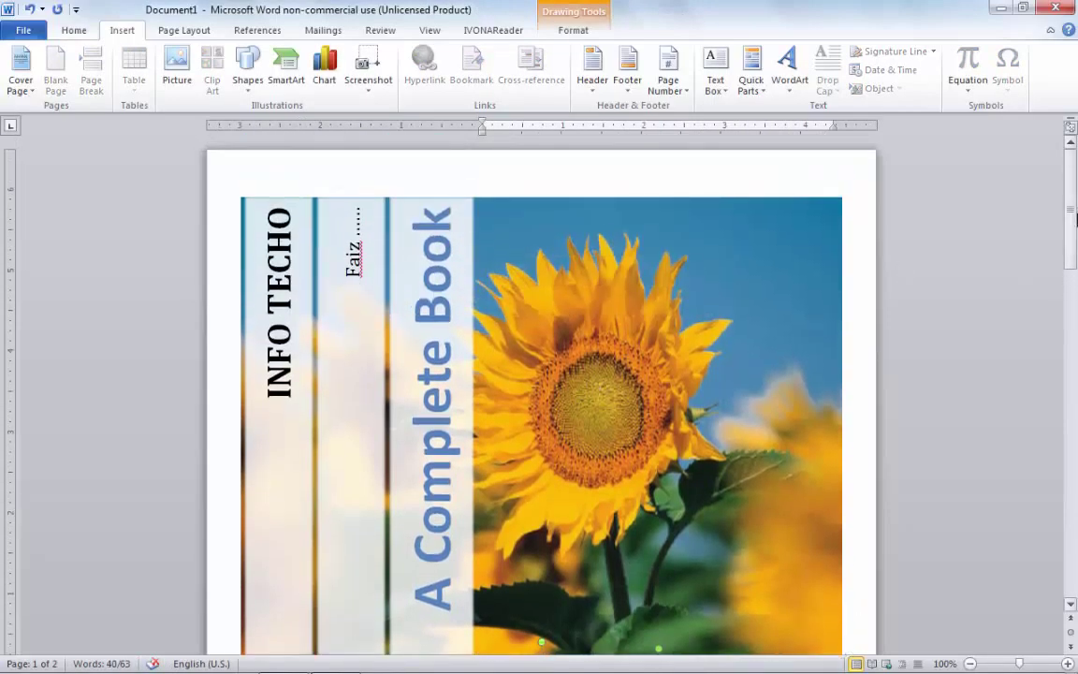
# Step: Zoom out to view both pages, zoom back in, then open the File Info page
pyautogui.click(970, 664)
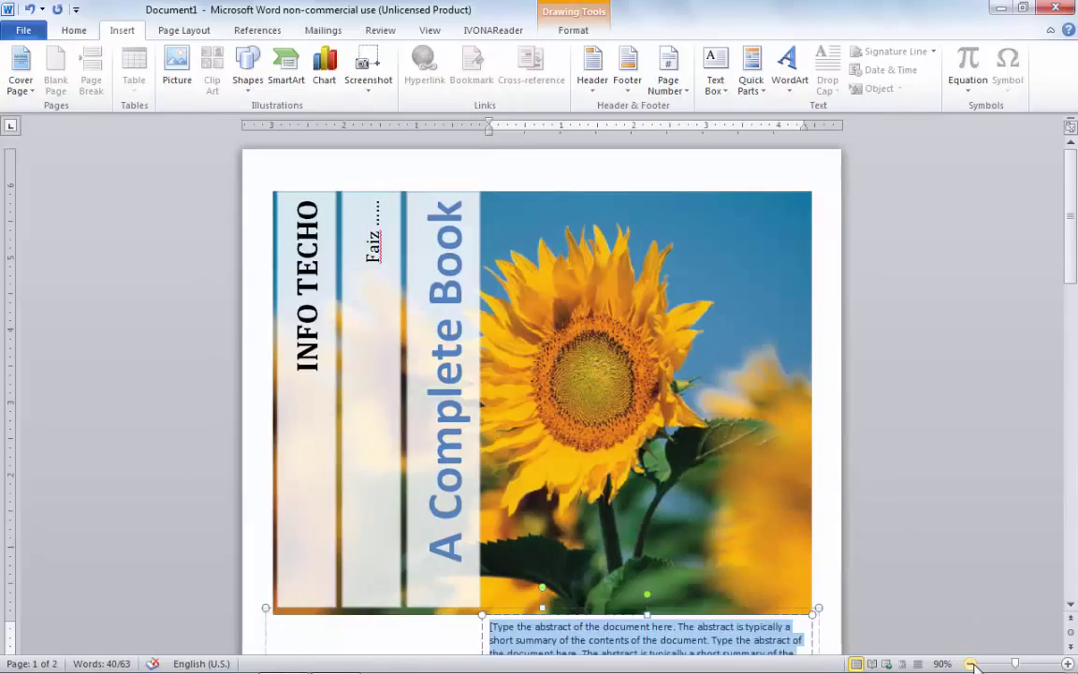
pyautogui.click(970, 664)
pyautogui.click(970, 663)
pyautogui.click(970, 663)
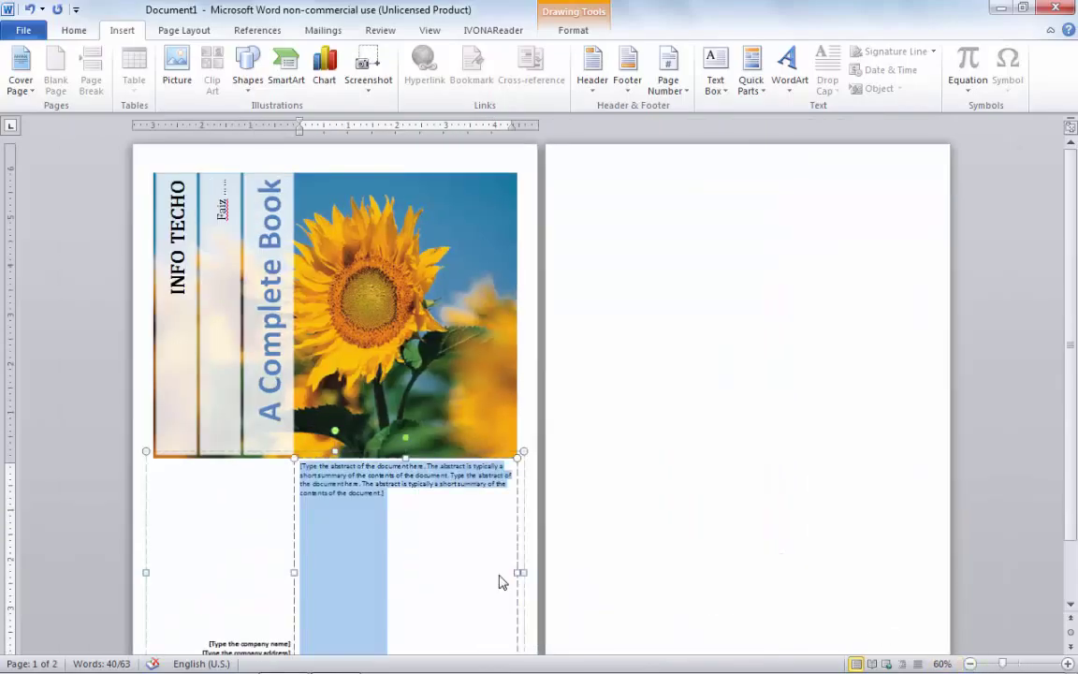
pyautogui.click(1067, 664)
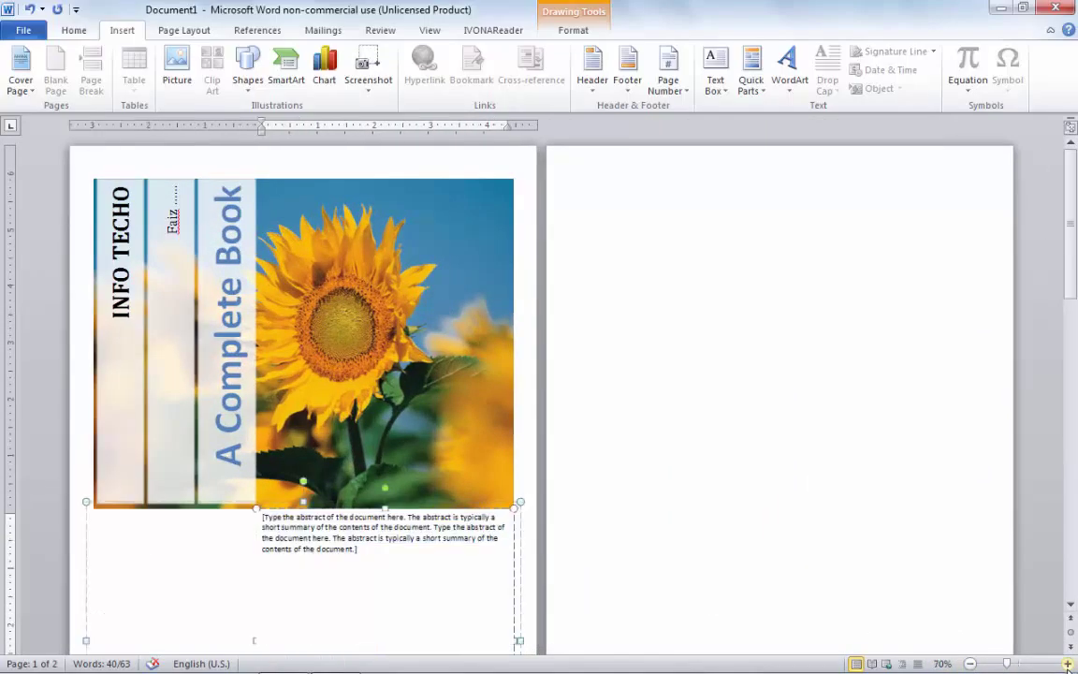
pyautogui.click(1068, 664)
pyautogui.click(1068, 663)
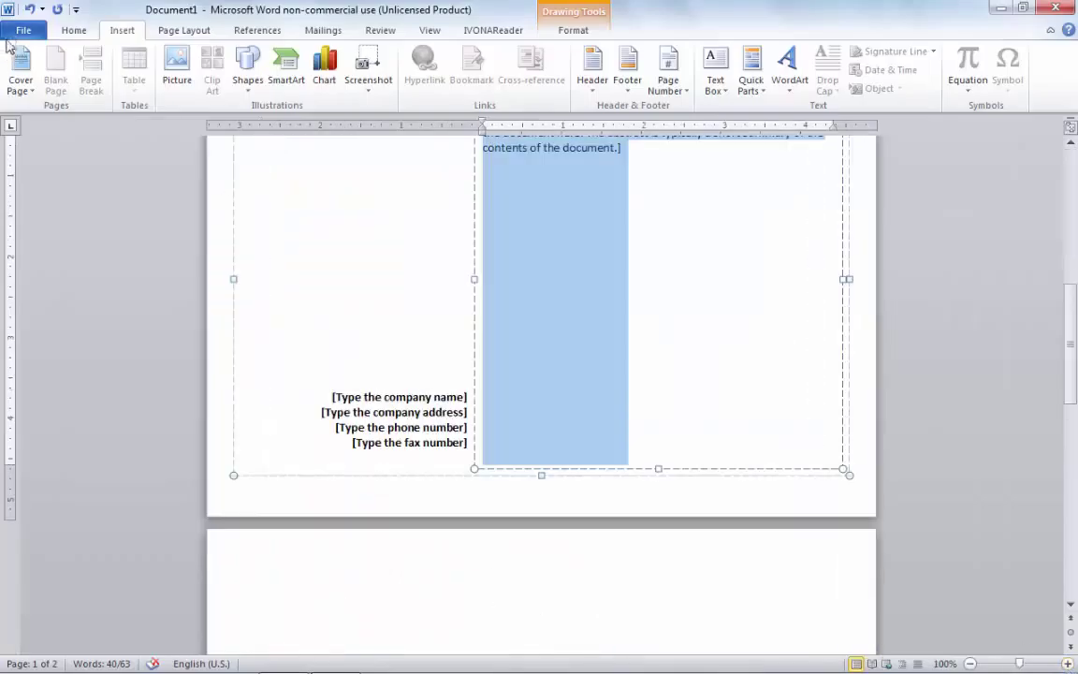
pyautogui.click(20, 30)
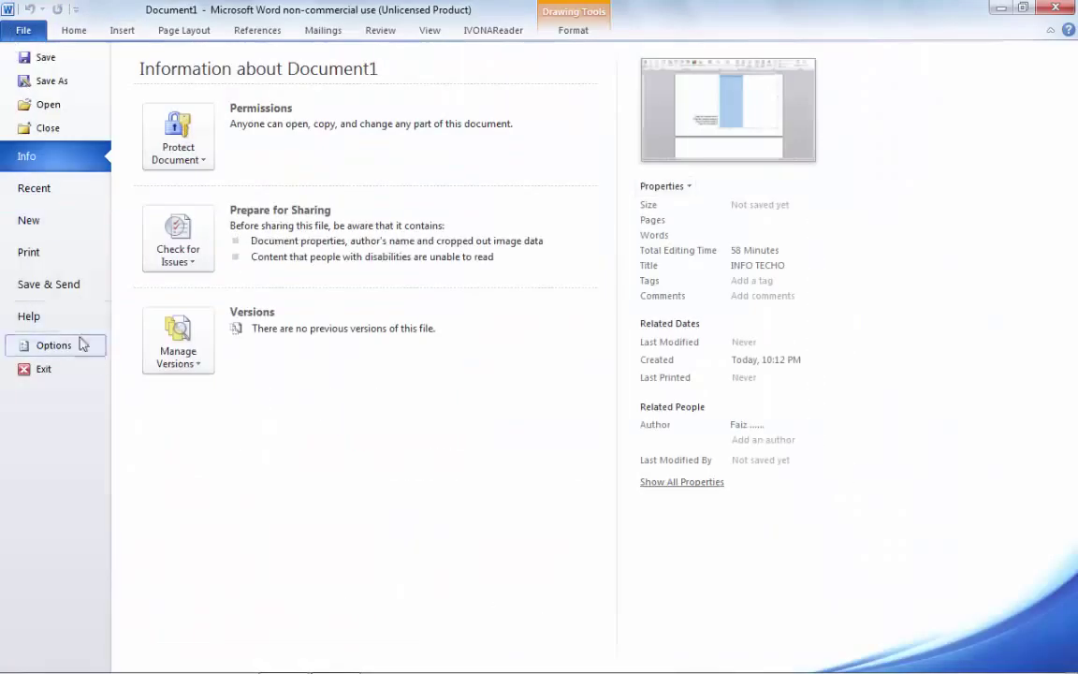
# Step: Preview the cover page in Print view, then return to editing at the top
pyautogui.click(30, 252)
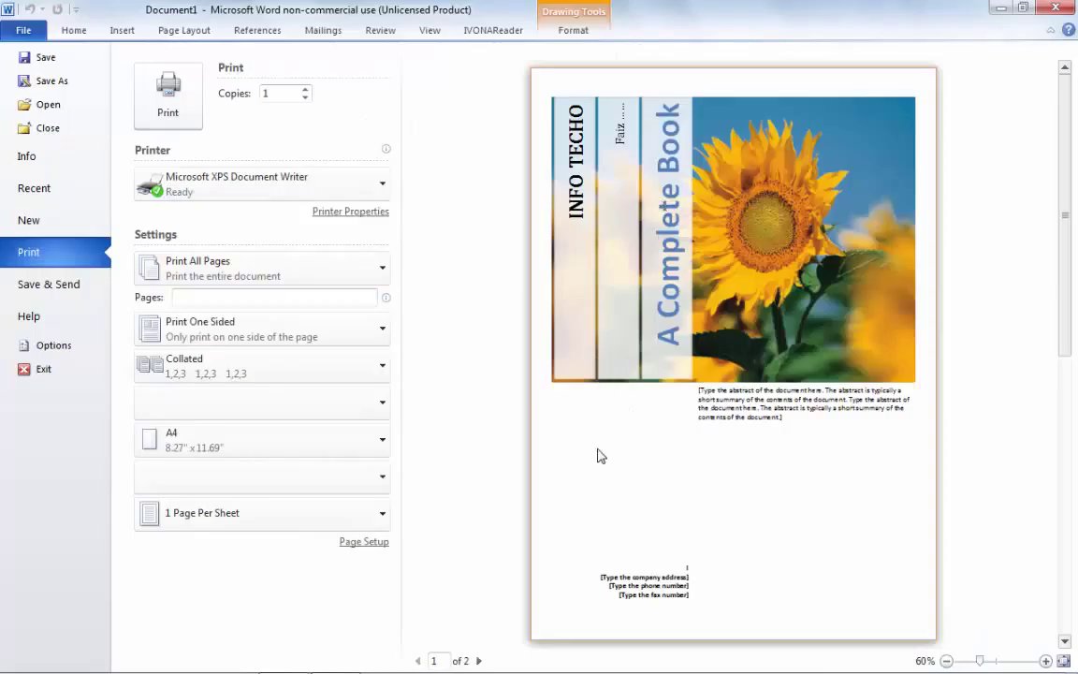
pyautogui.click(120, 34)
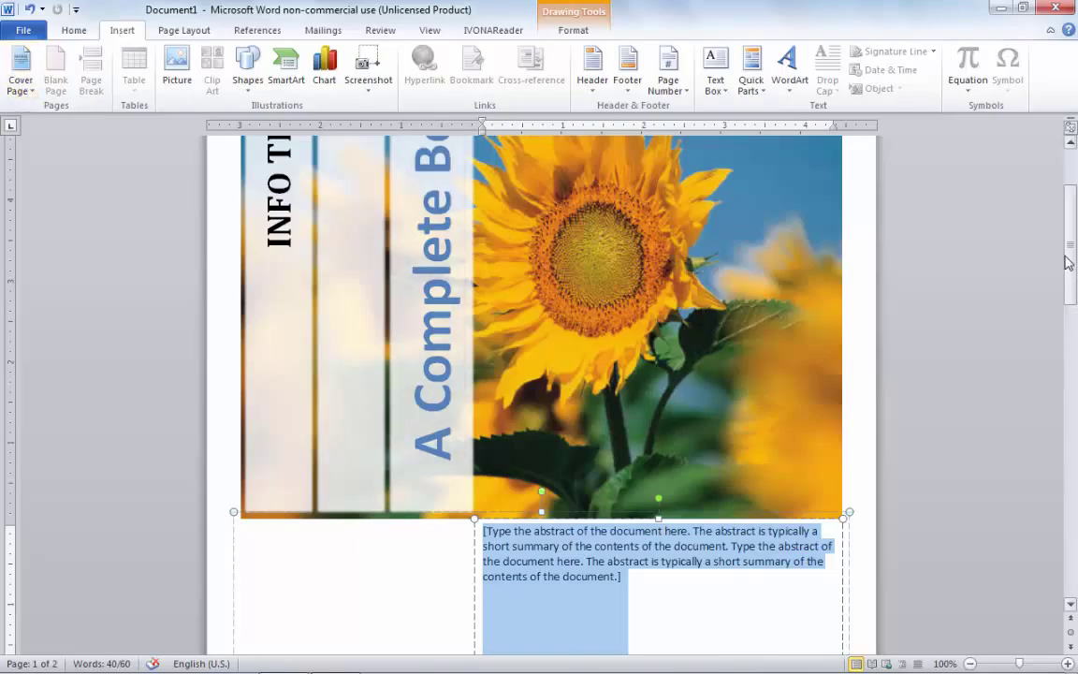
pyautogui.moveTo(1068, 263); pyautogui.dragTo(1067, 220)
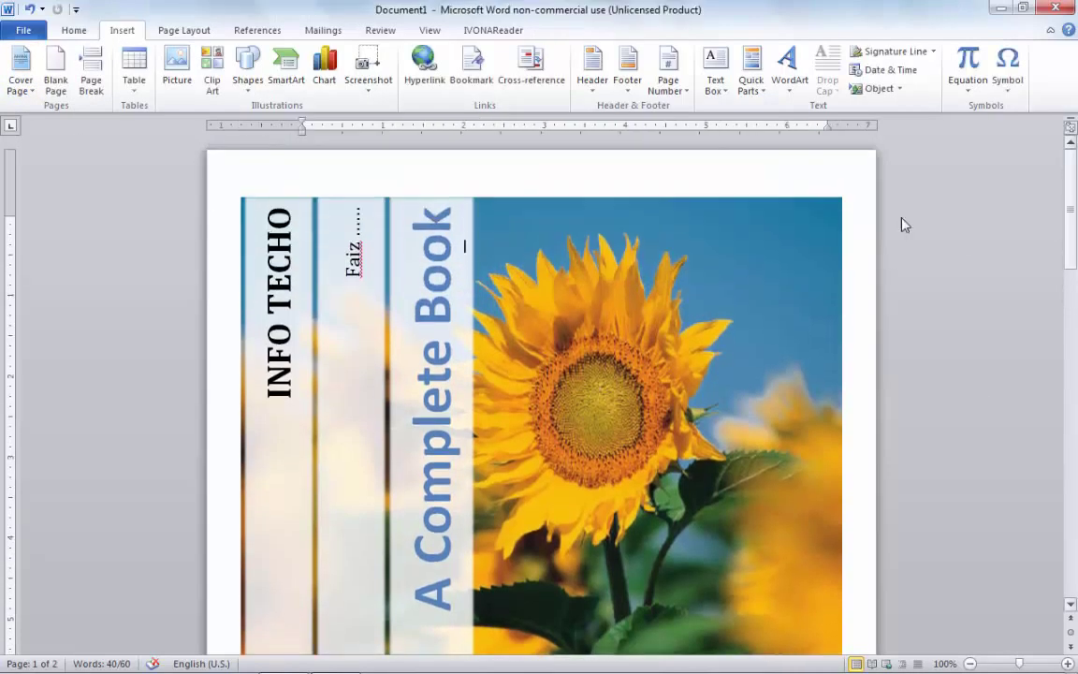
# Step: Switch the cover to the Motion design with the train photo
pyautogui.click(24, 93)
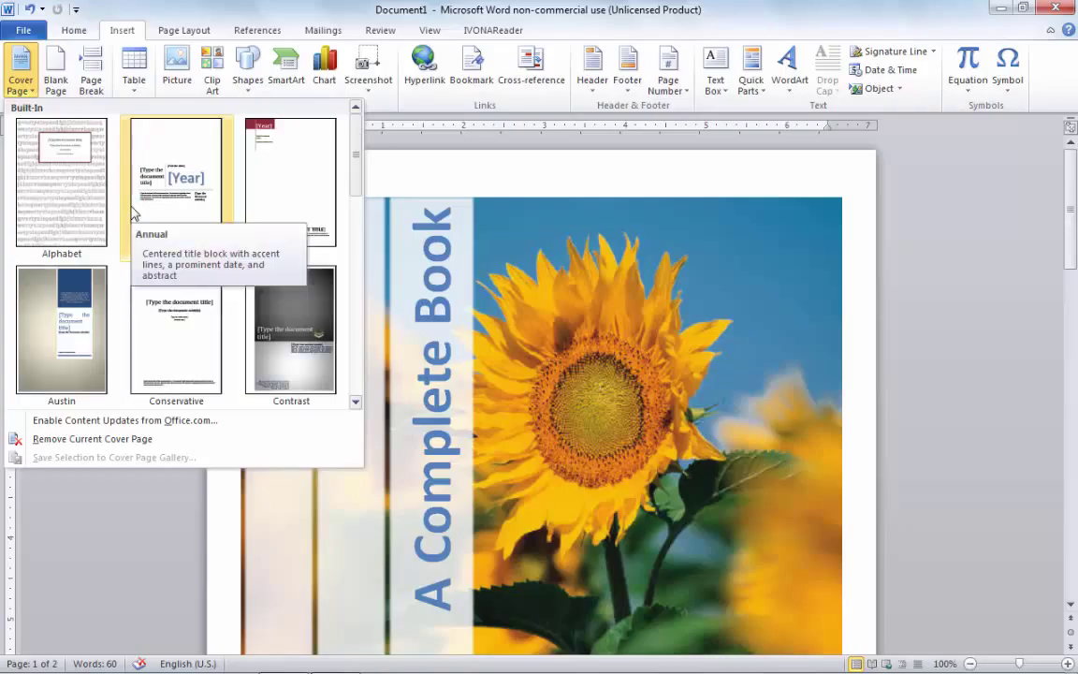
pyautogui.moveTo(355, 163); pyautogui.dragTo(362, 261)
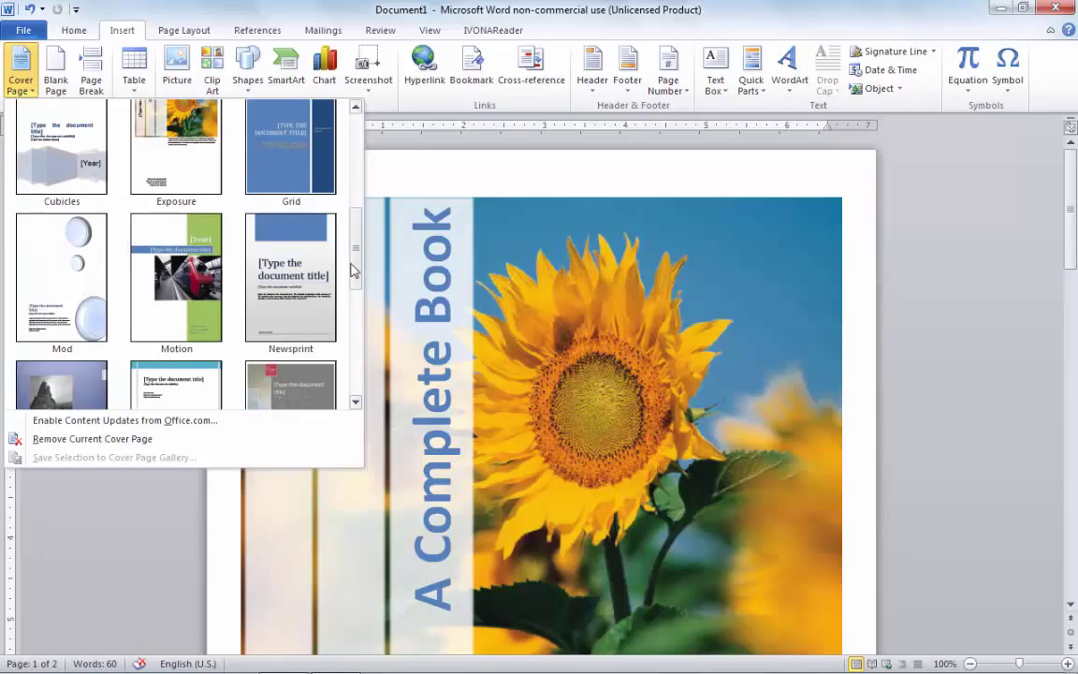
pyautogui.click(164, 255)
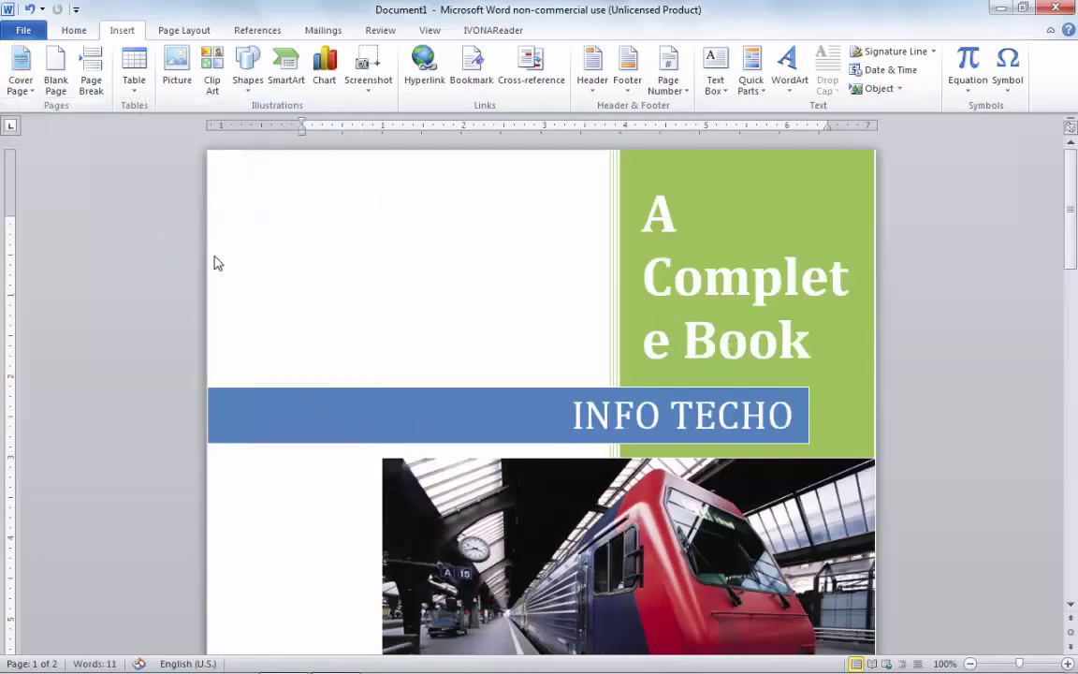
# Step: Check the INFO TECHO title, 'Complete' heading and blue banner, then select the whole document
pyautogui.moveTo(1070, 187)
pyautogui.mouseDown()
pyautogui.moveTo(1074, 363)
pyautogui.moveTo(1067, 283)
pyautogui.mouseUp()
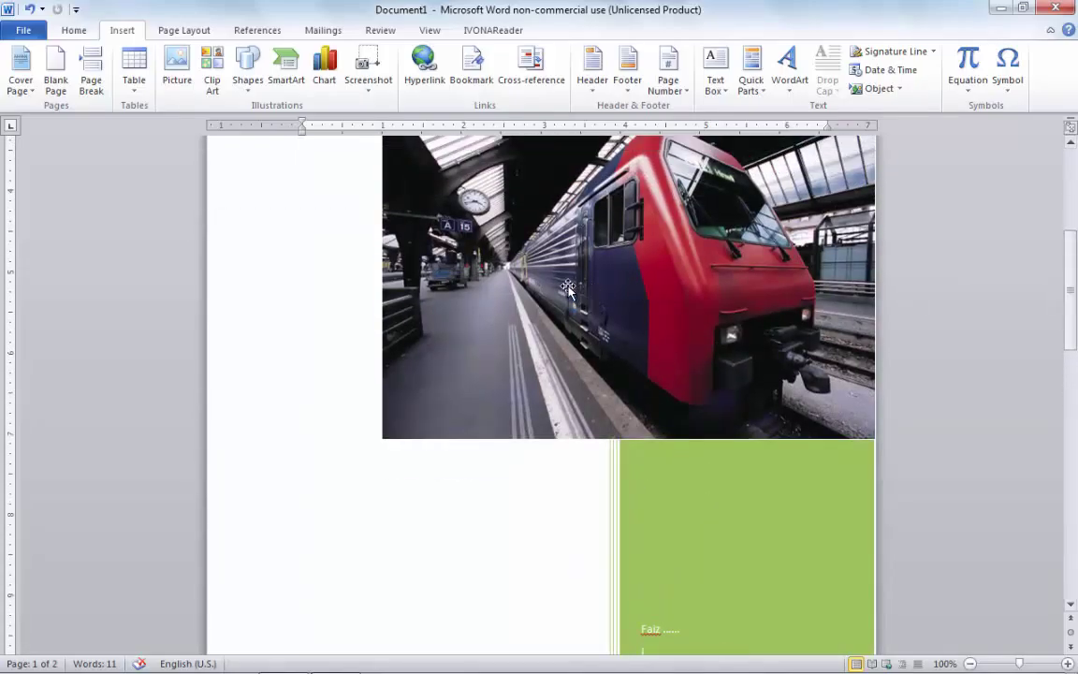
pyautogui.moveTo(1067, 283); pyautogui.dragTo(1075, 261)
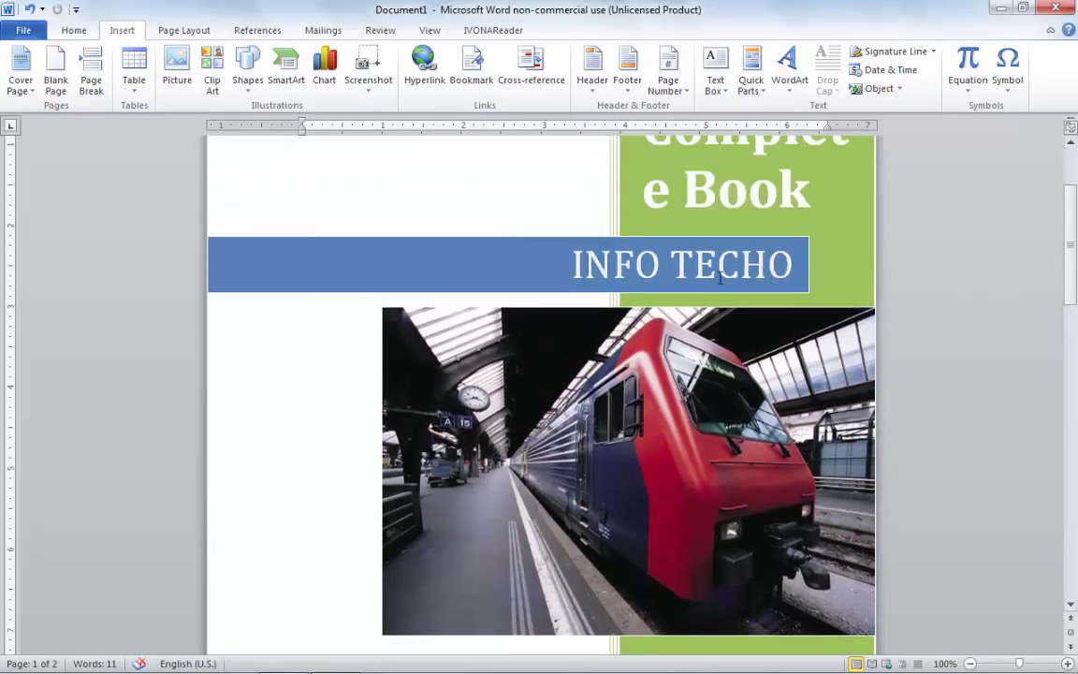
pyautogui.doubleClick(599, 264)
pyautogui.moveTo(1074, 295); pyautogui.dragTo(1074, 267)
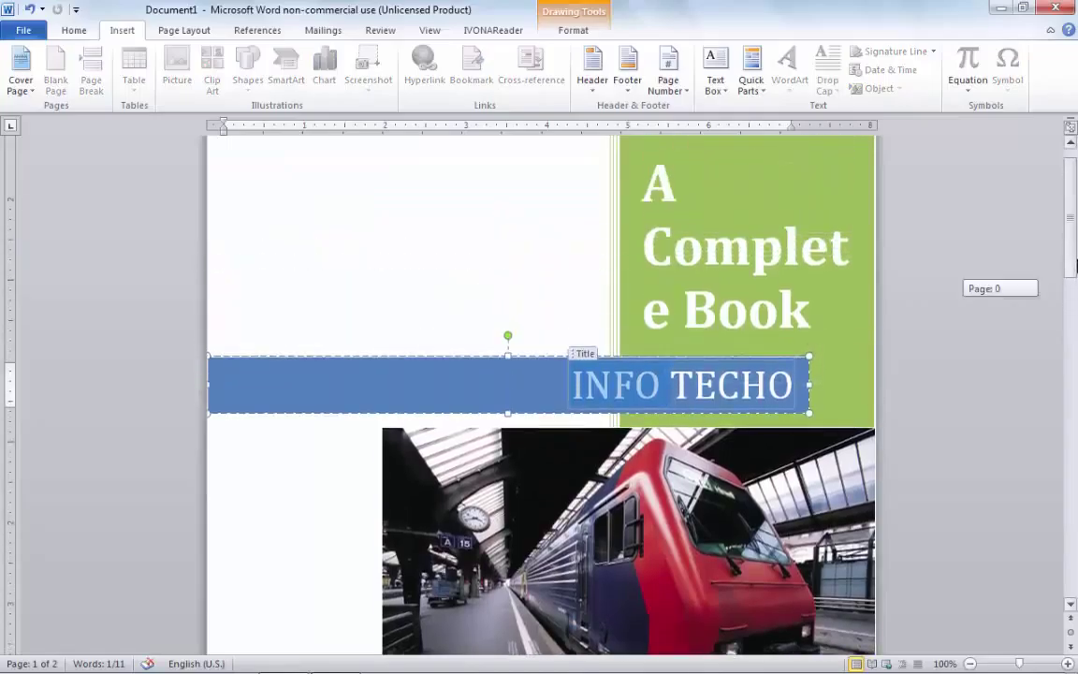
pyautogui.doubleClick(648, 298)
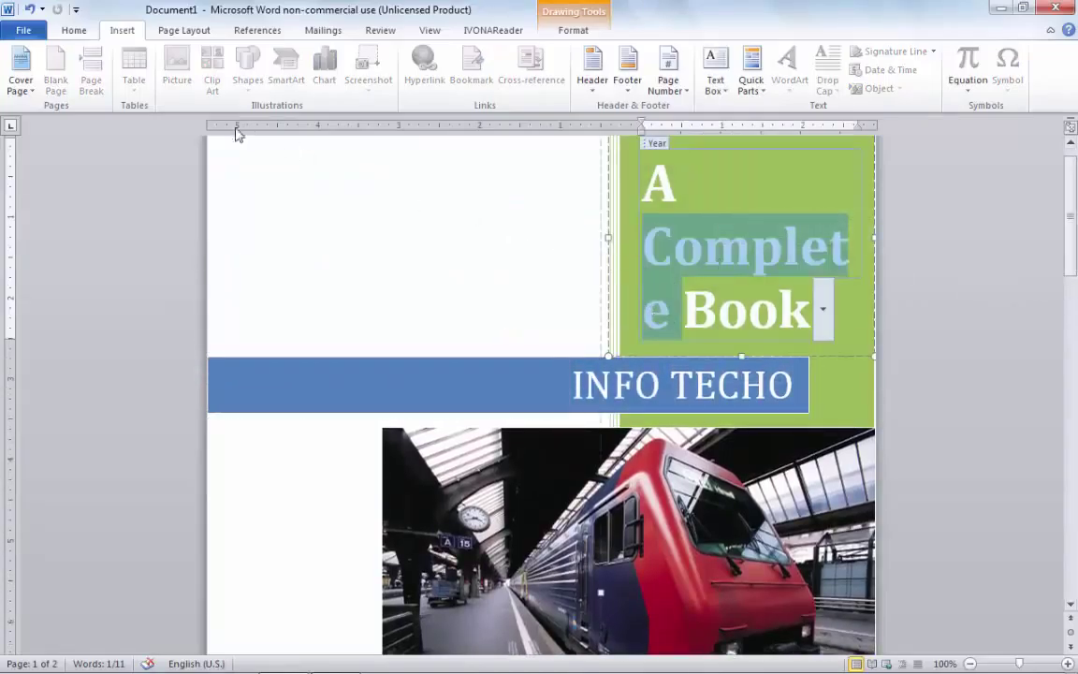
pyautogui.click(458, 384)
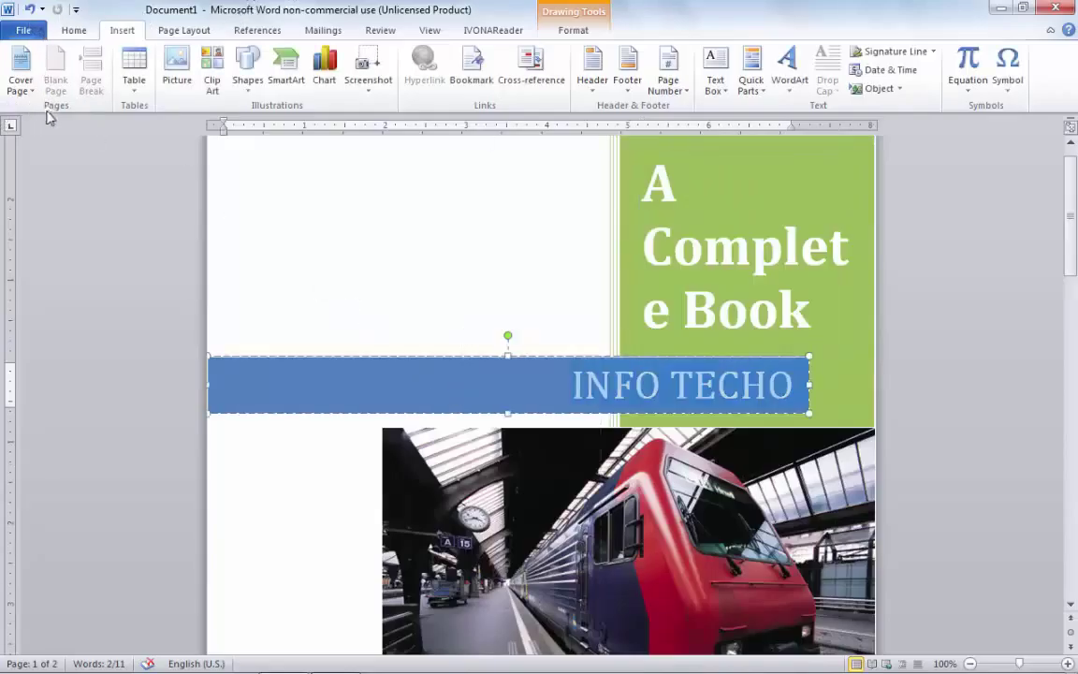
pyautogui.hotkey('ctrl', 'a')
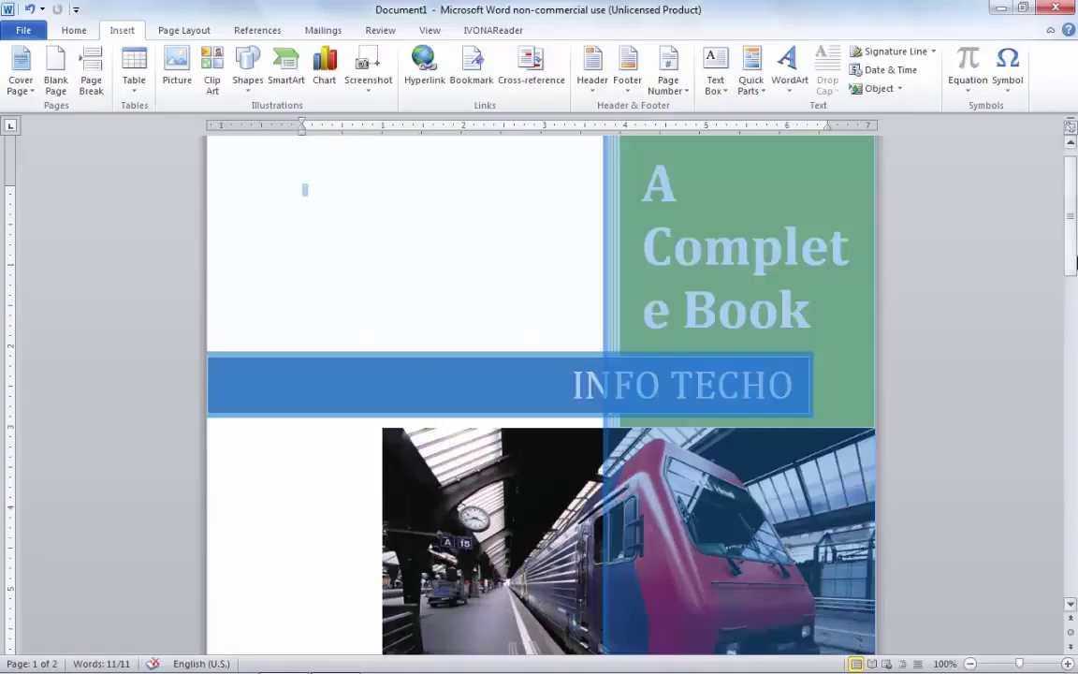
# Step: Reselect the entire Motion cover with Ctrl+A and reopen the Cover Page gallery for saving
pyautogui.scroll(1, 644, 269)
pyautogui.click(574, 265)
pyautogui.click(23, 75)
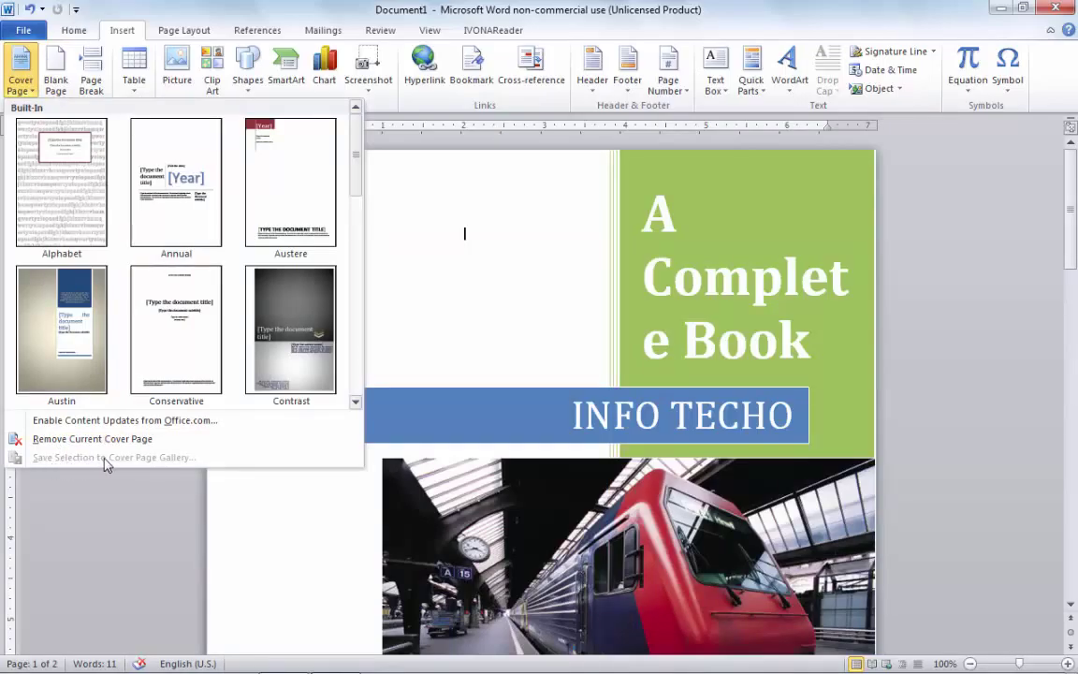
pyautogui.click(554, 192)
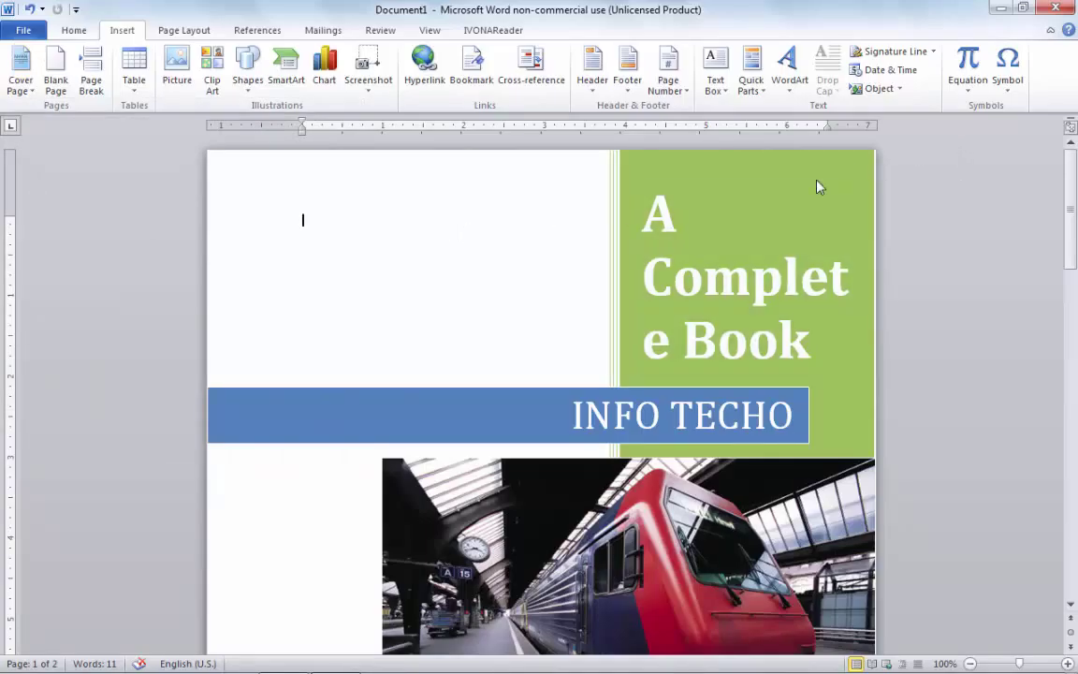
pyautogui.hotkey('ctrl', 'a')
pyautogui.scroll(-10, 855, 175)
pyautogui.scroll(-2, 392, 553)
pyautogui.click(29, 89)
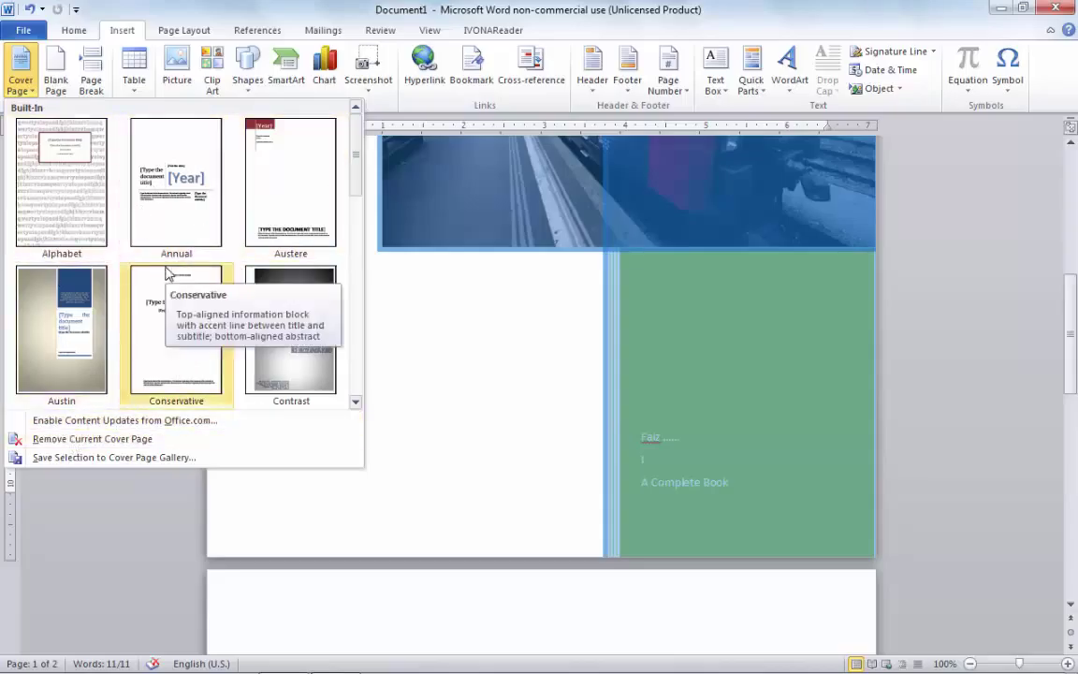
# Step: Save the selected Motion cover page as 'Info Techo' in the Cover Pages gallery
pyautogui.click(112, 458)
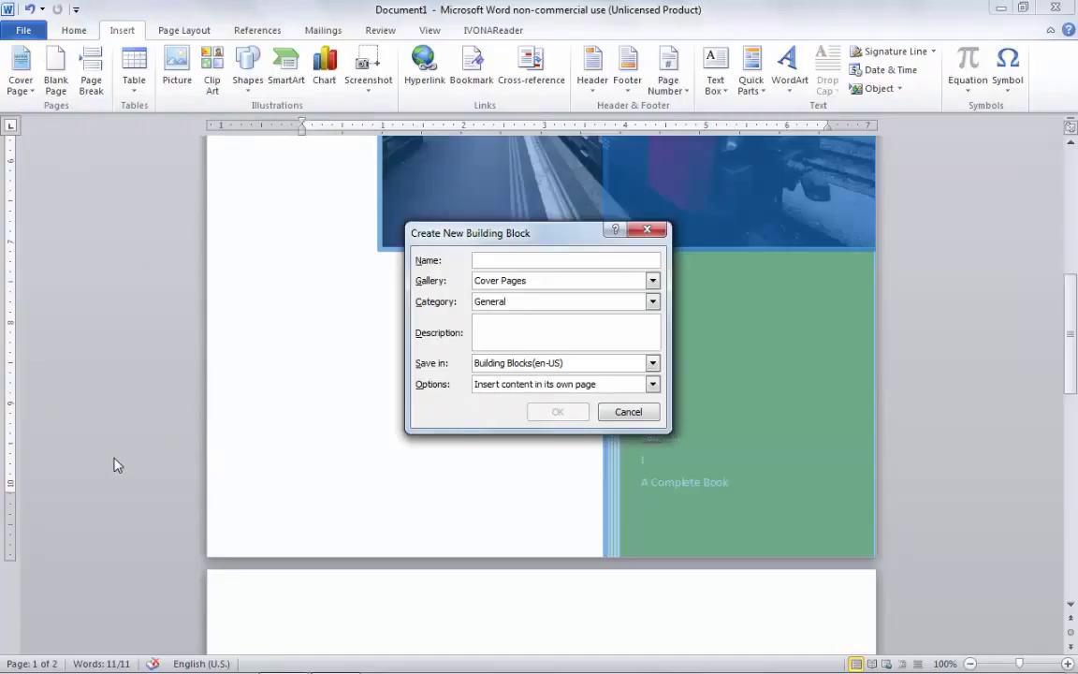
pyautogui.write('Info Techo')
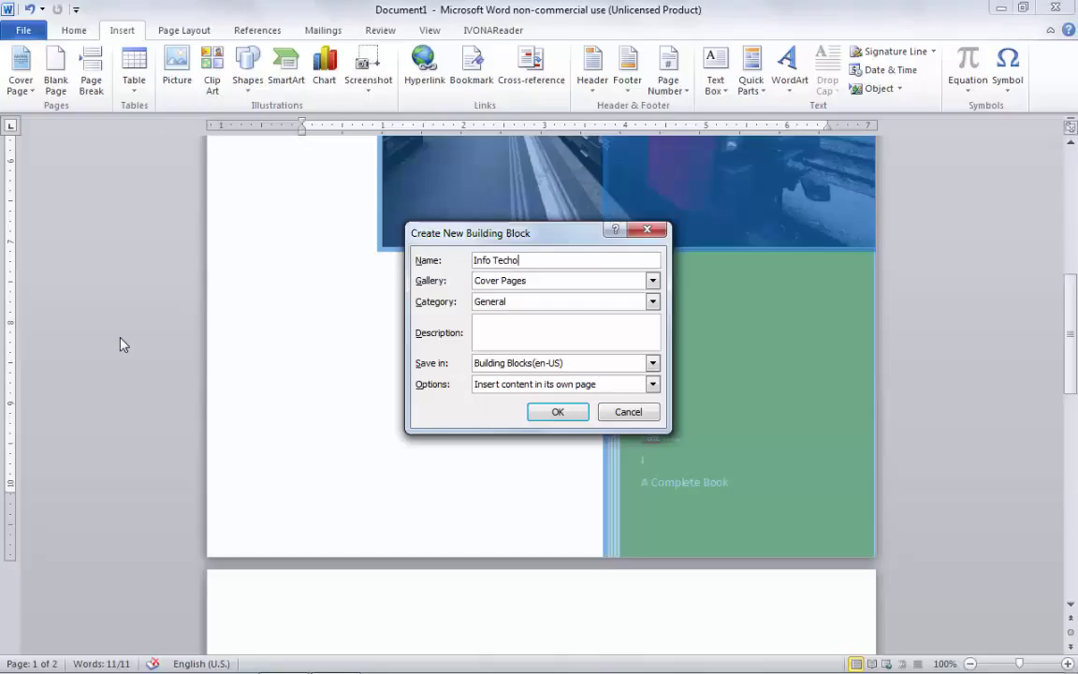
pyautogui.click(515, 281)
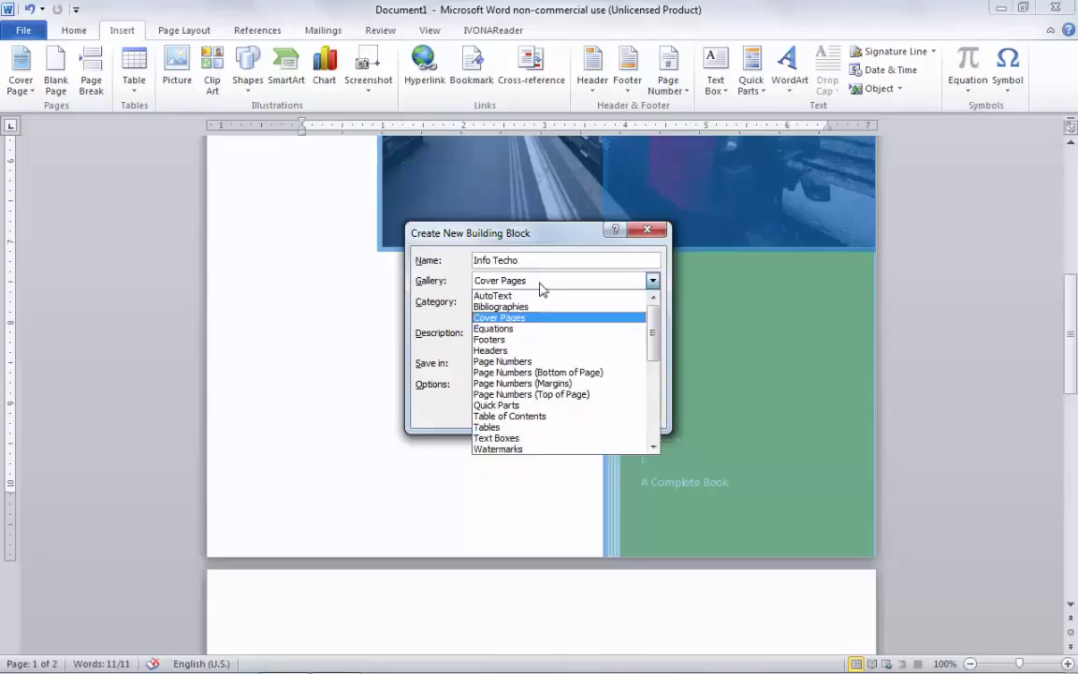
pyautogui.click(540, 285)
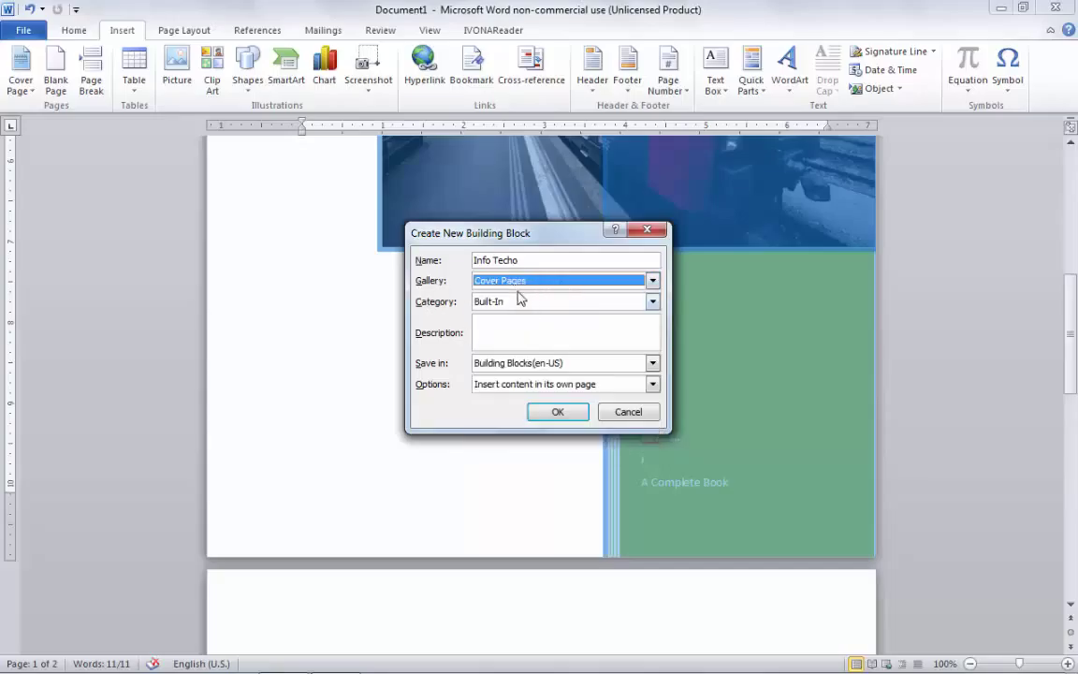
pyautogui.click(560, 413)
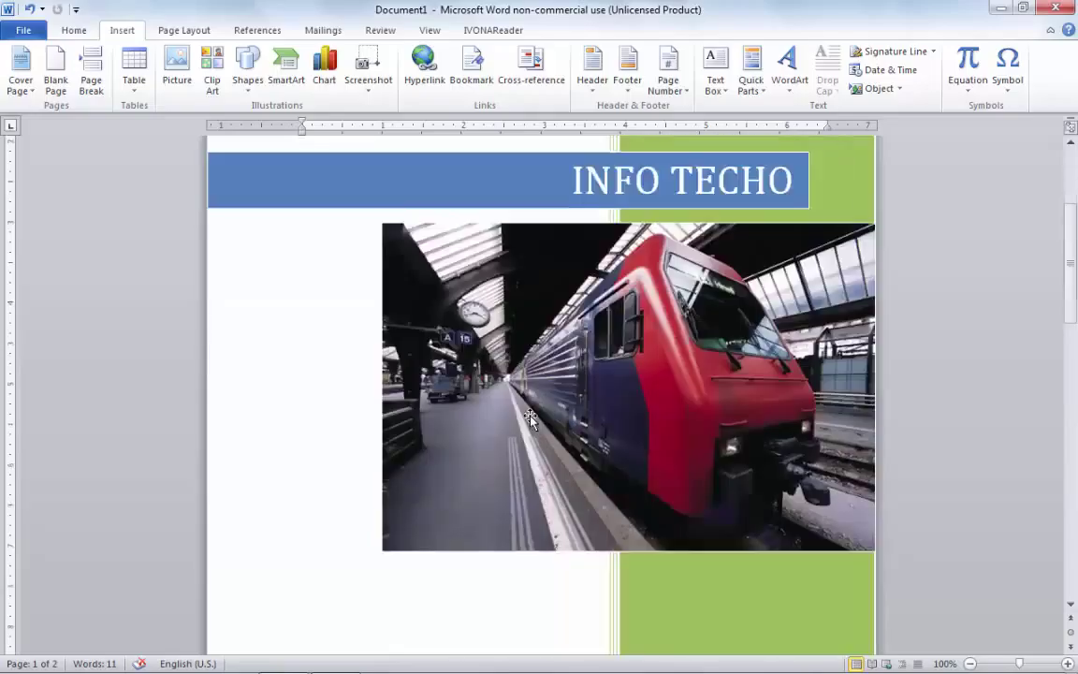
# Step: Create a new blank document with Ctrl+N
pyautogui.scroll(-3, 530, 418)
pyautogui.scroll(-3, 533, 414)
pyautogui.scroll(-3, 519, 423)
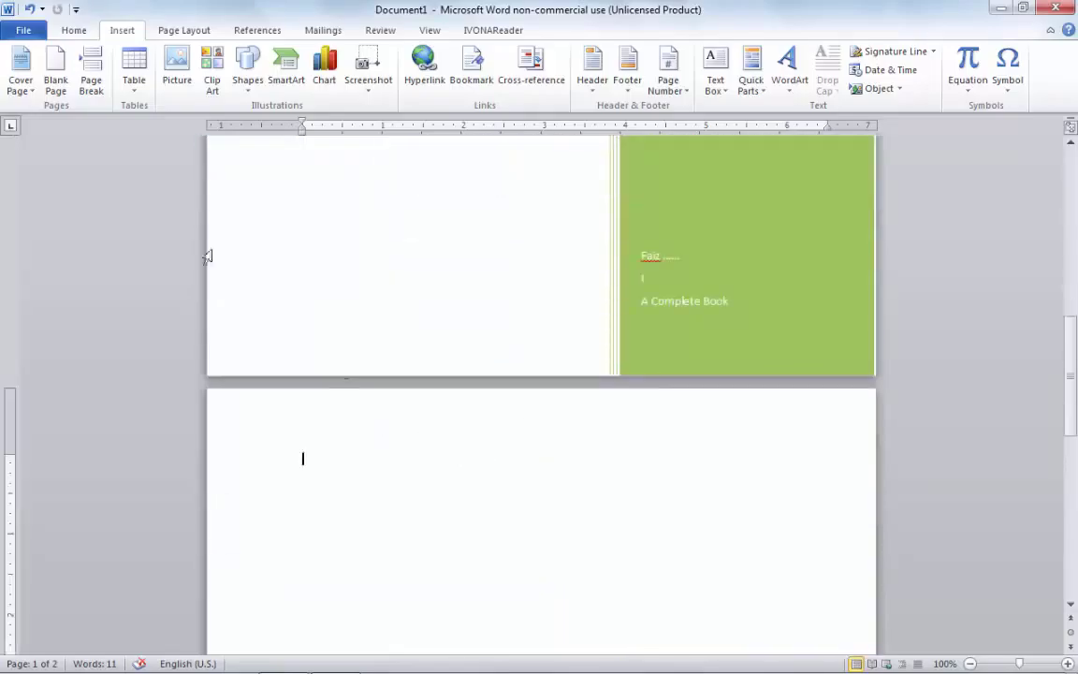
pyautogui.scroll(10, 427, 252)
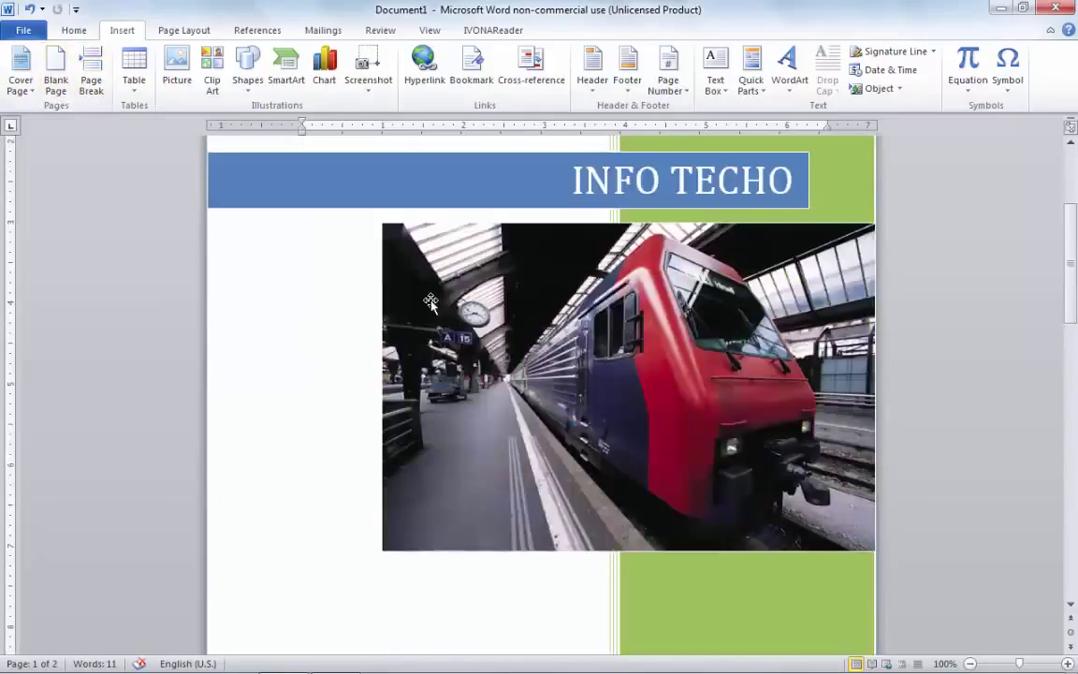
pyautogui.hotkey('ctrl', 'n')
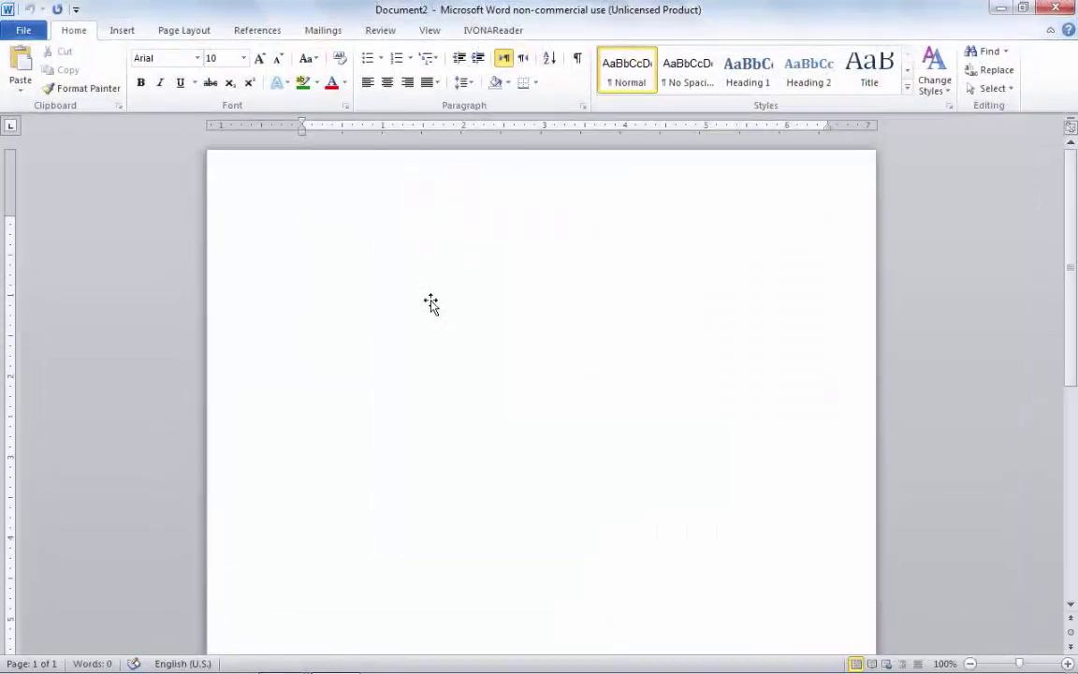
# Step: Open the Insert tab's Cover Page gallery and reveal more rows of designs
pyautogui.click(120, 32)
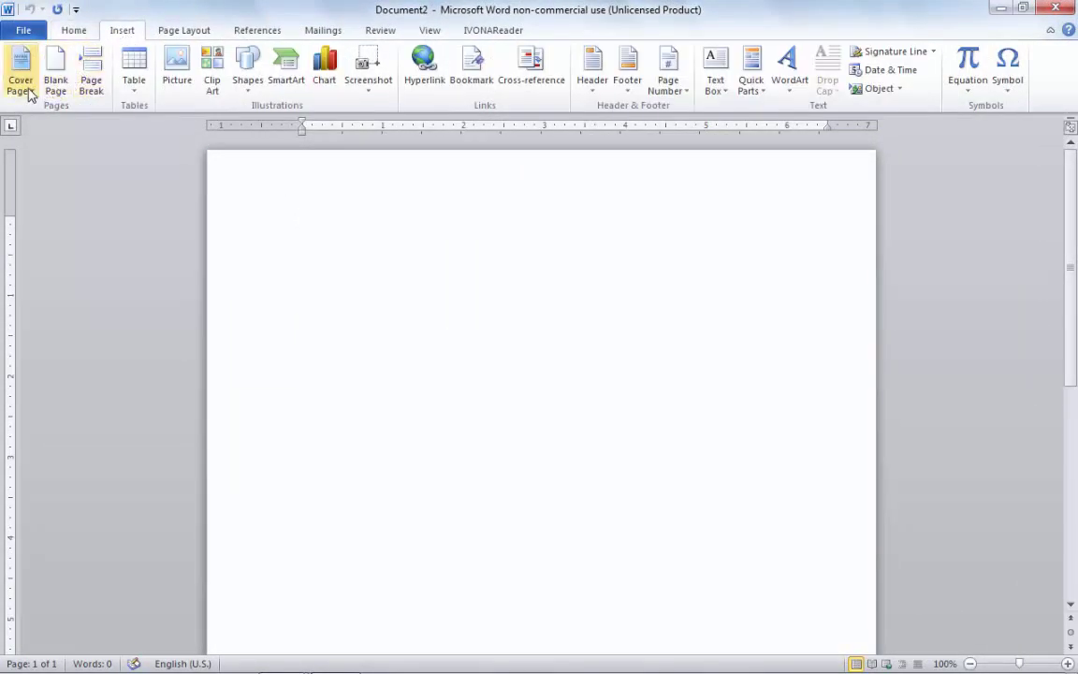
pyautogui.click(29, 93)
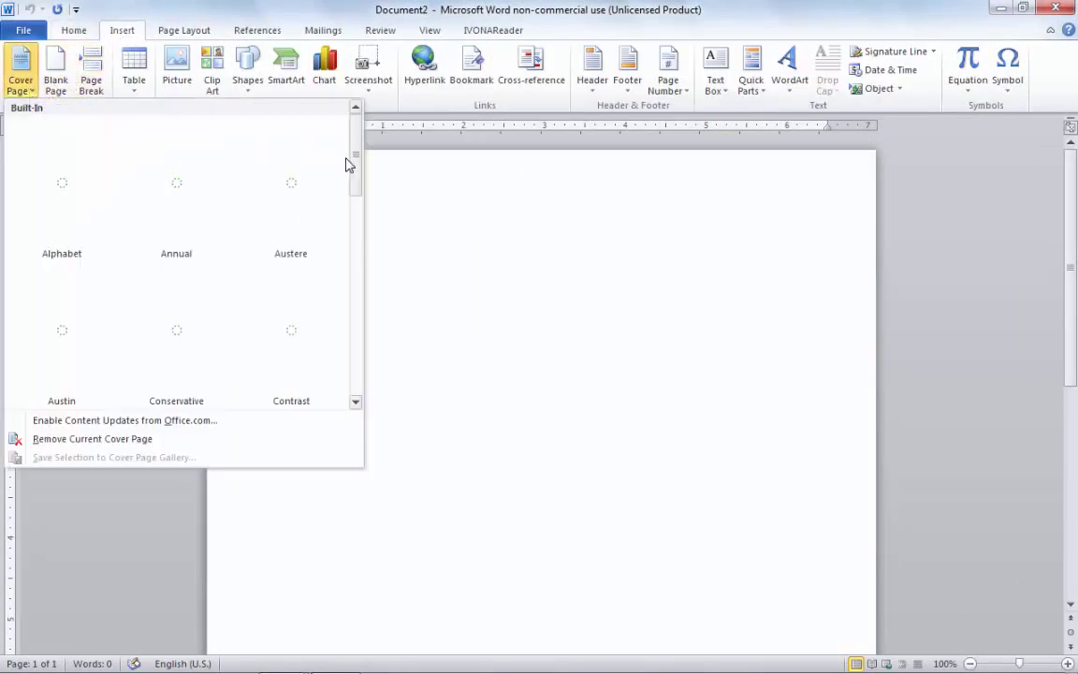
pyautogui.click(355, 211)
# Step: Insert the saved Info Techo cover page from the gallery into Document2
pyautogui.moveTo(355, 239)
pyautogui.mouseDown()
pyautogui.moveTo(356, 372)
pyautogui.moveTo(354, 245)
pyautogui.mouseUp()
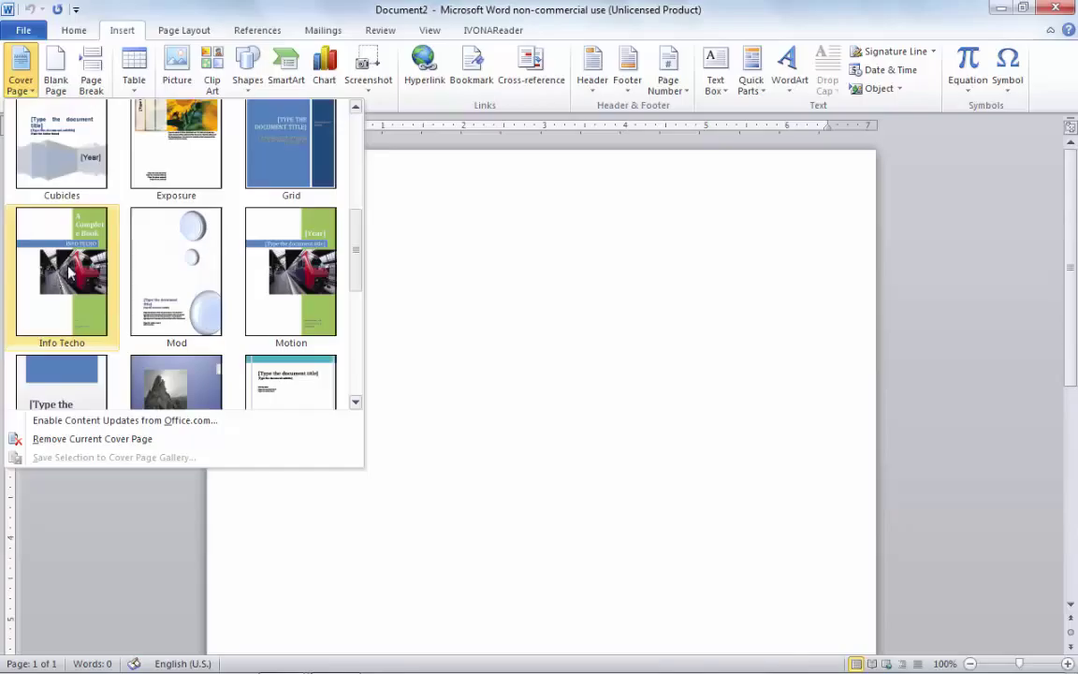
pyautogui.click(60, 271)
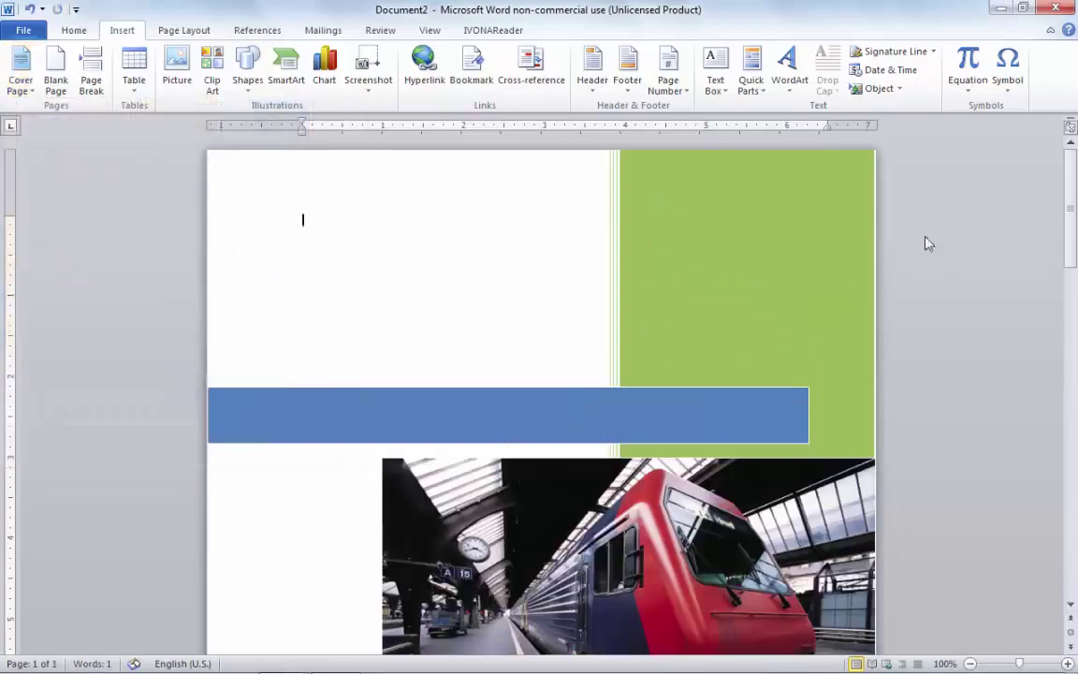
# Step: Select and deselect the green panel's text box, then reopen the Cover Page gallery
pyautogui.click(833, 271)
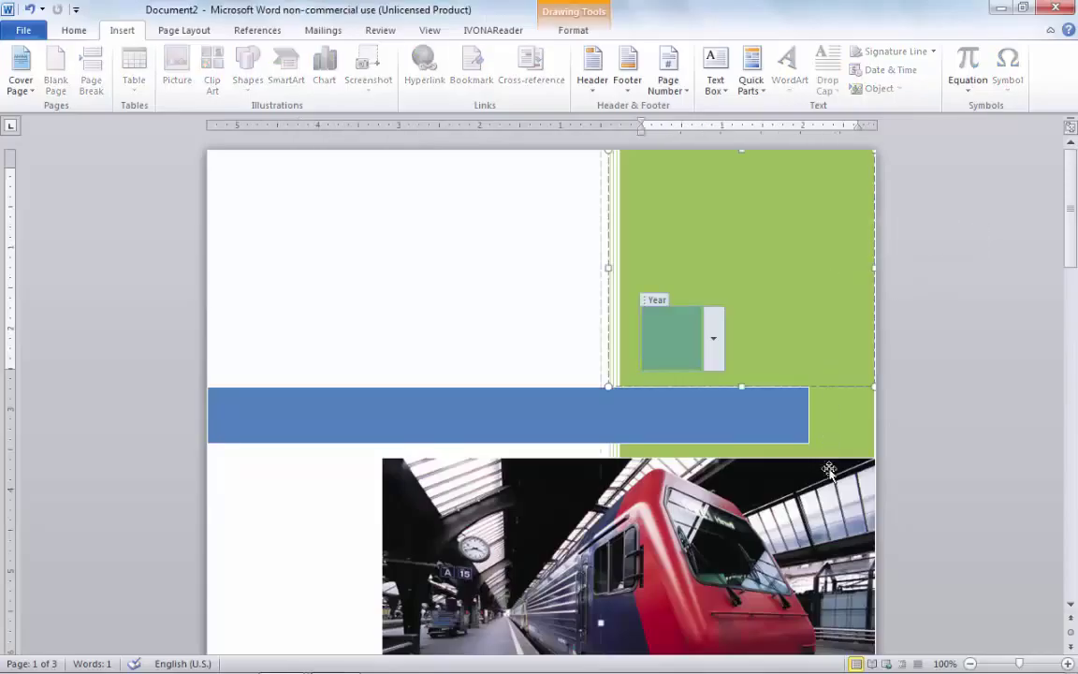
pyautogui.click(493, 281)
pyautogui.scroll(-2, 538, 530)
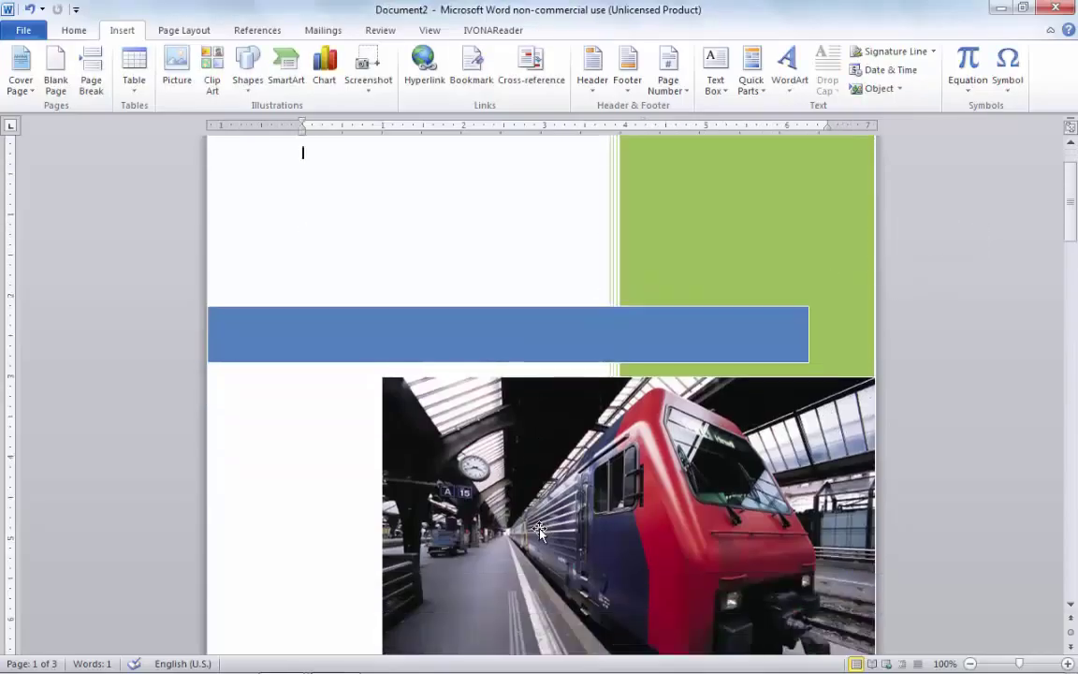
pyautogui.scroll(-3, 485, 476)
pyautogui.click(21, 79)
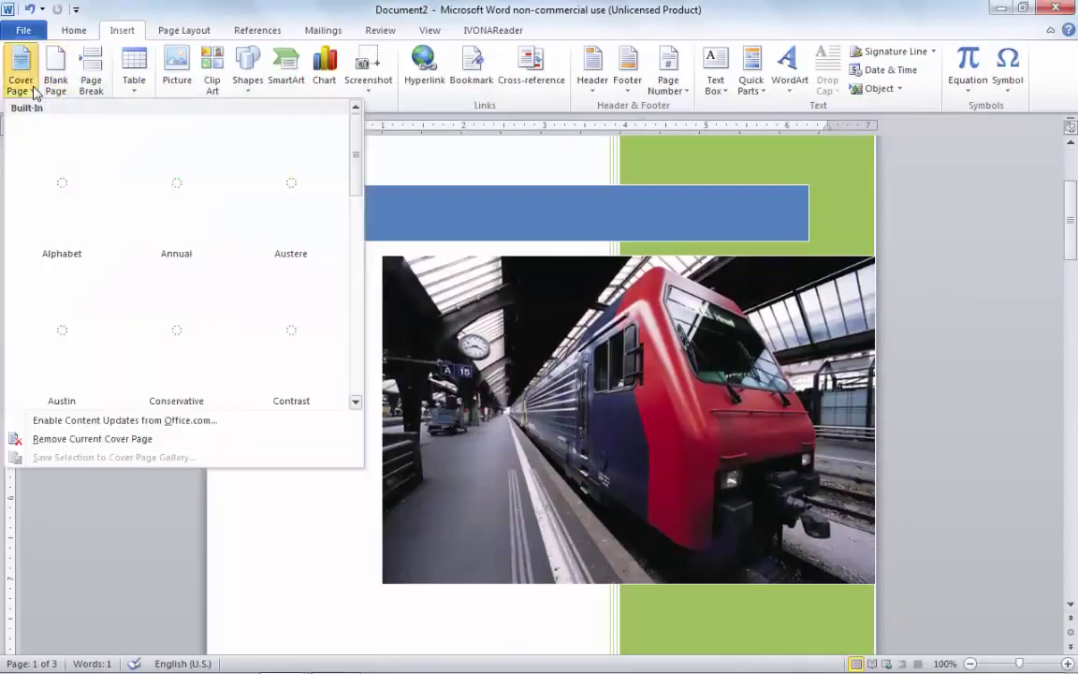